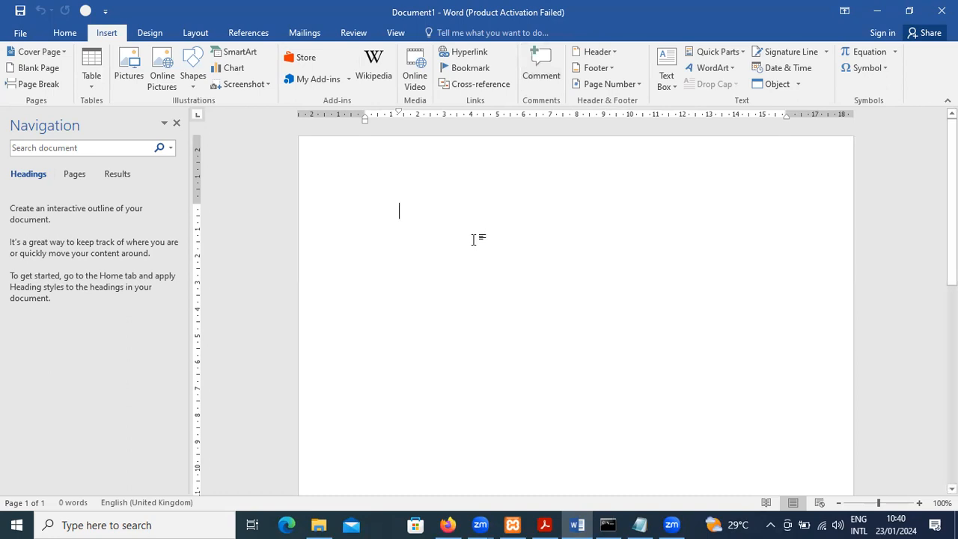
# Generate three paragraphs of sample text with five sentences each using the =rand(3,5) function
pyautogui.write('=rand')
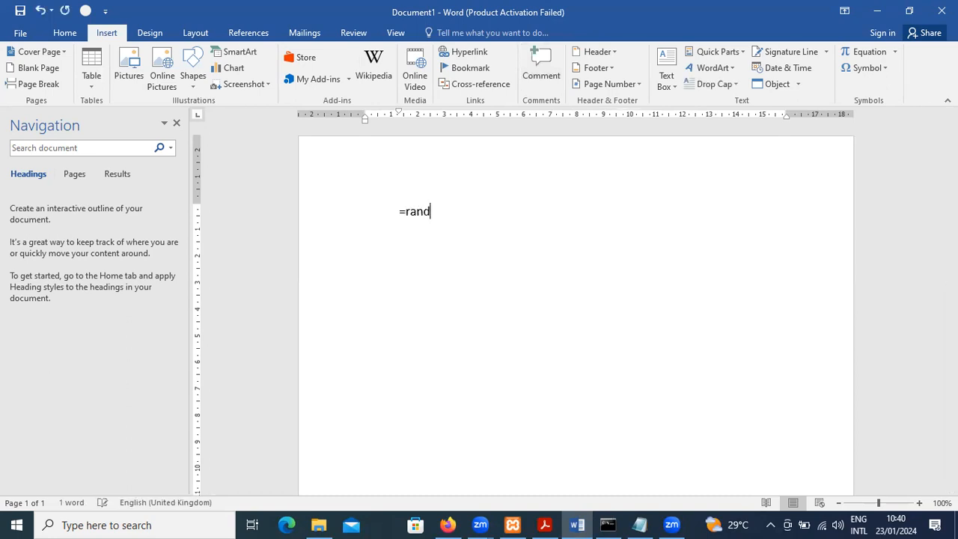
pyautogui.write('(3,5)')
pyautogui.press('Return')
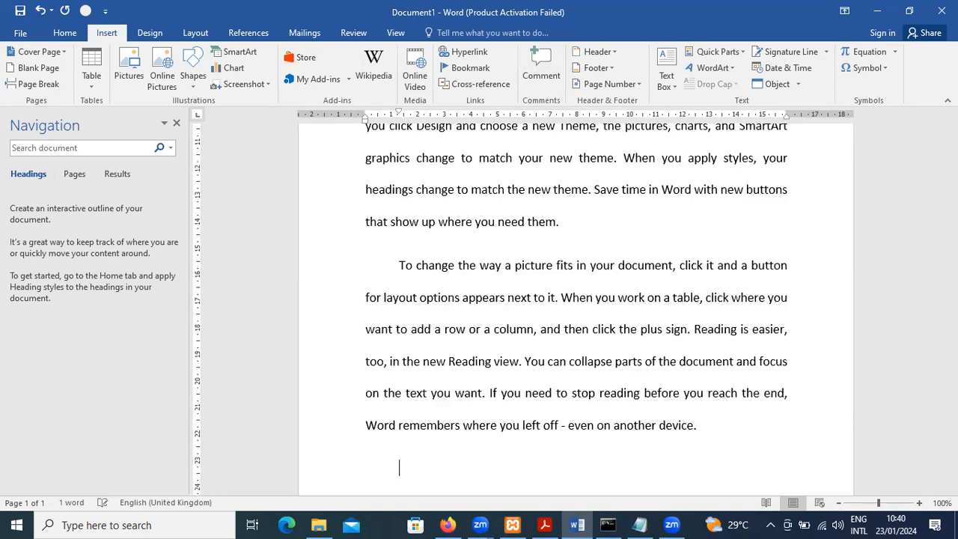
# Add a comment to "cover page" in the first paragraph reading "Consider changing this to Title Page"
pyautogui.scroll(5, 521, 158)
pyautogui.scroll(1, 522, 161)
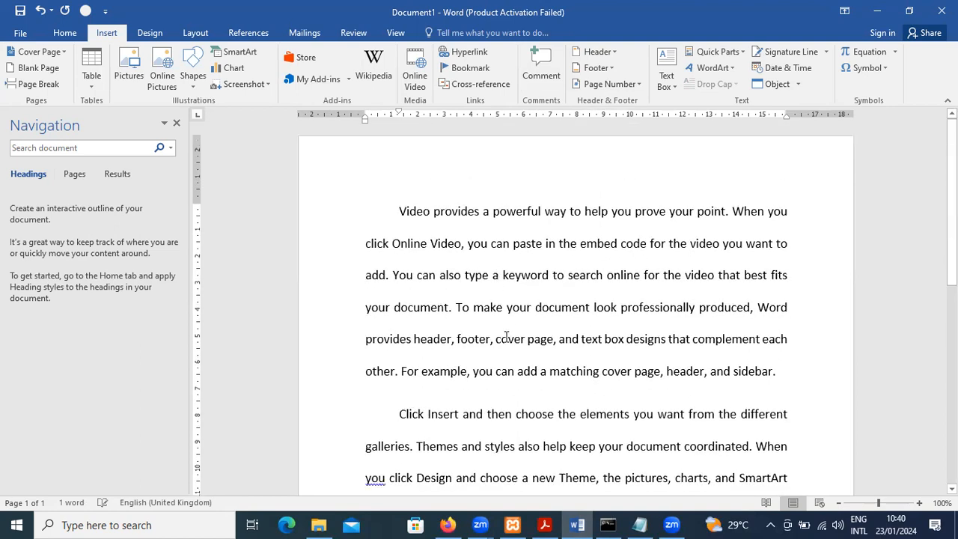
pyautogui.moveTo(493, 339); pyautogui.dragTo(549, 340)
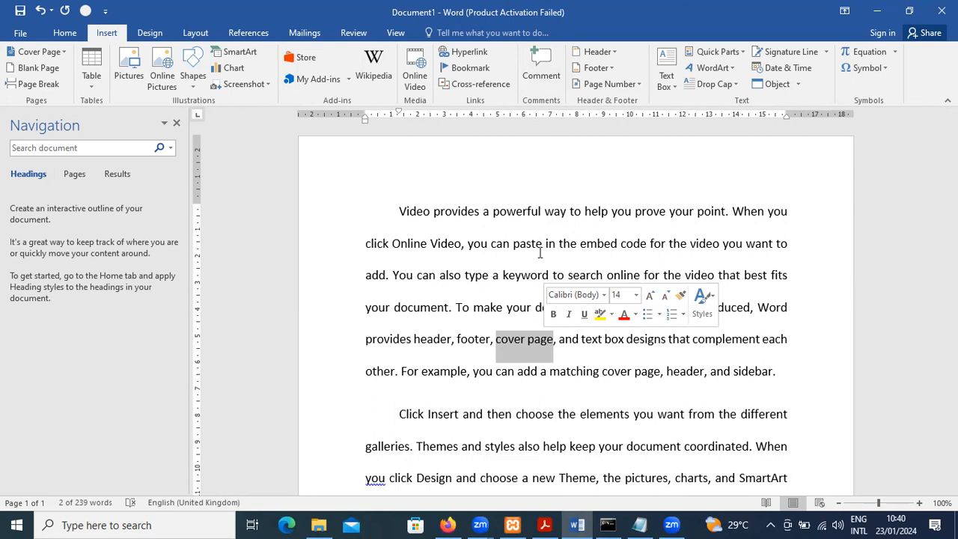
pyautogui.click(530, 73)
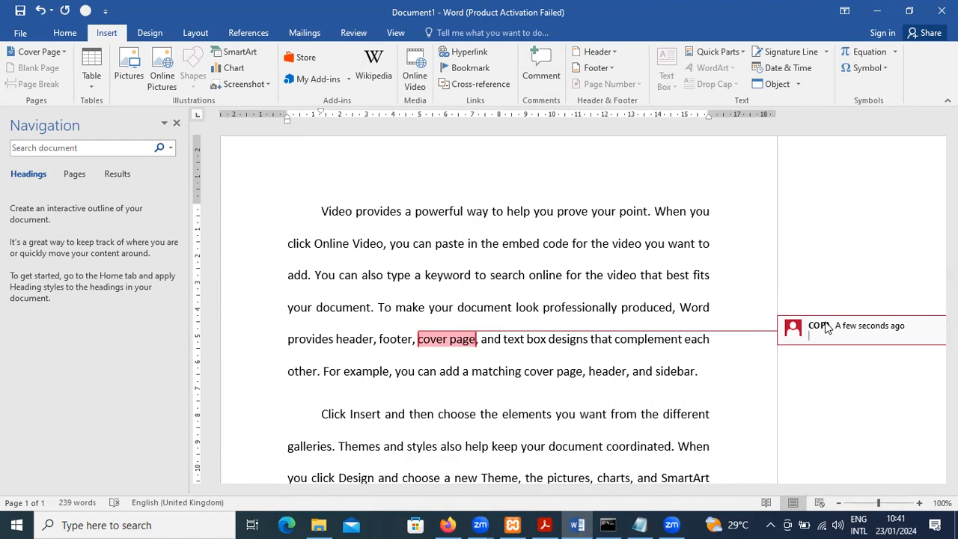
pyautogui.write('Consider changing this ')
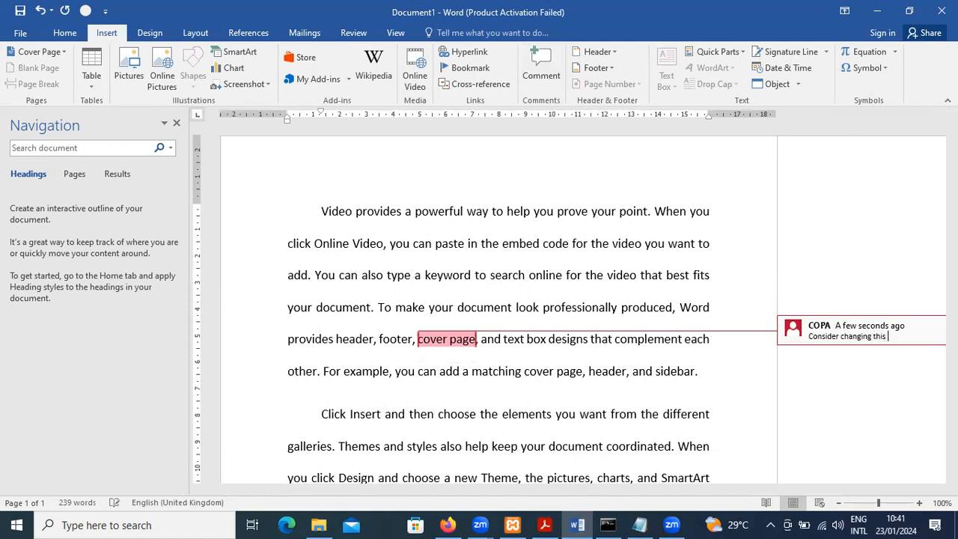
pyautogui.write('to Title Page')
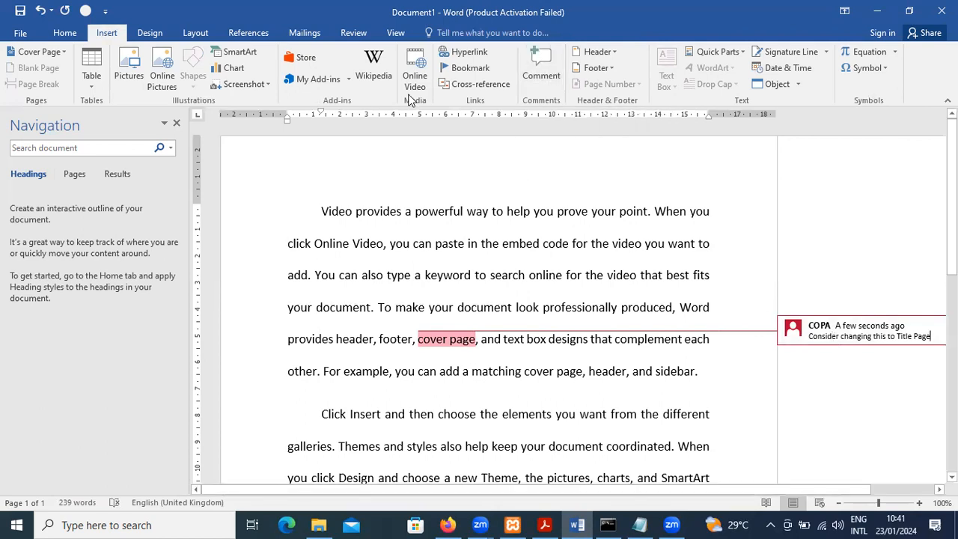
# Toggle the display of comments beside the page, leaving the comment text hidden
pyautogui.click(353, 33)
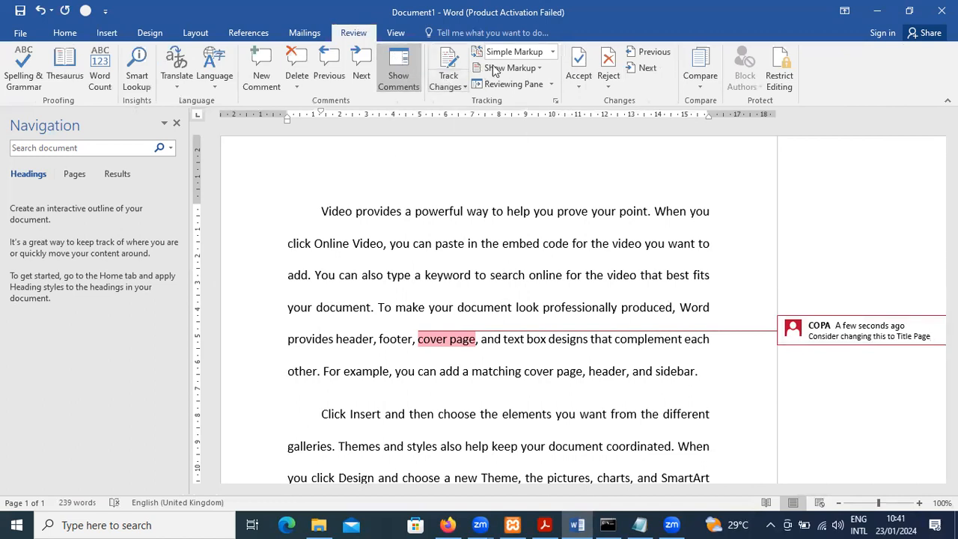
pyautogui.click(396, 84)
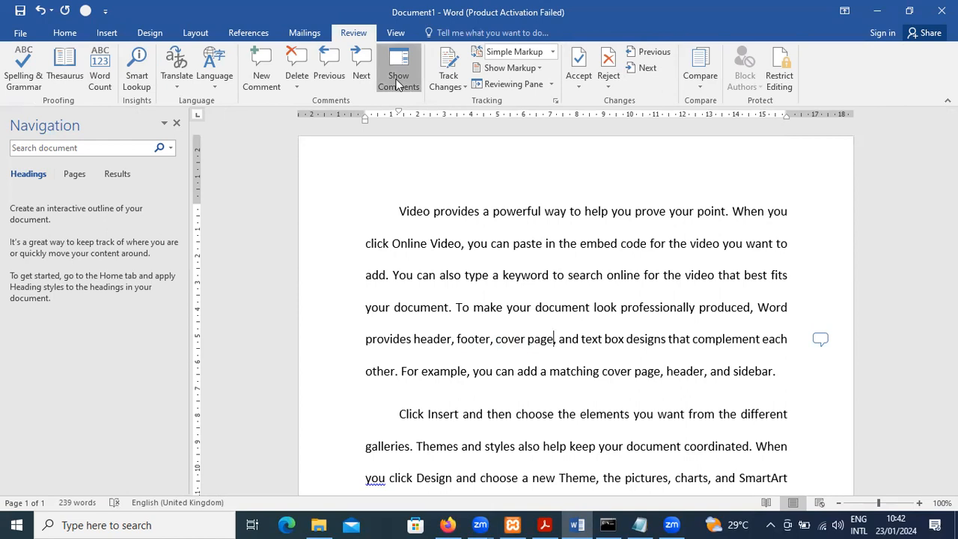
pyautogui.click(397, 83)
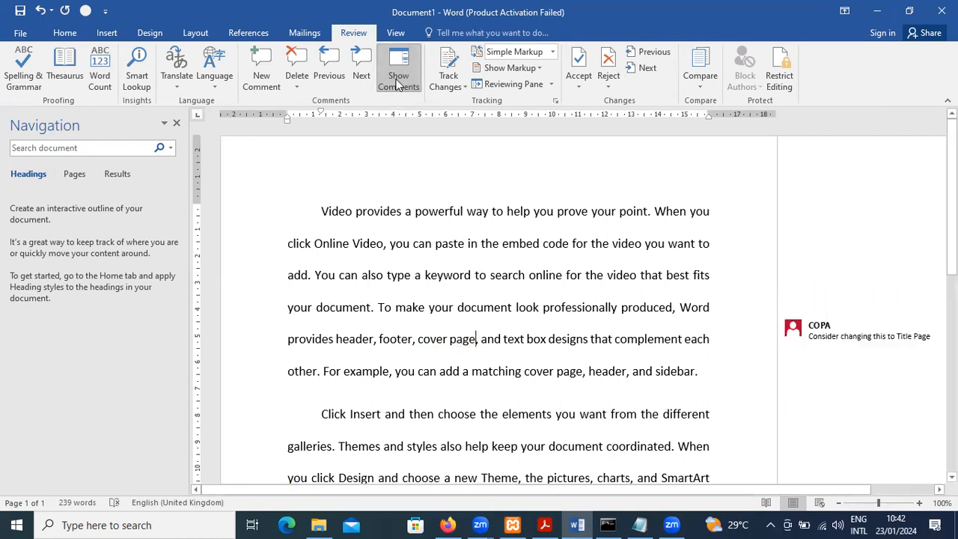
pyautogui.click(396, 82)
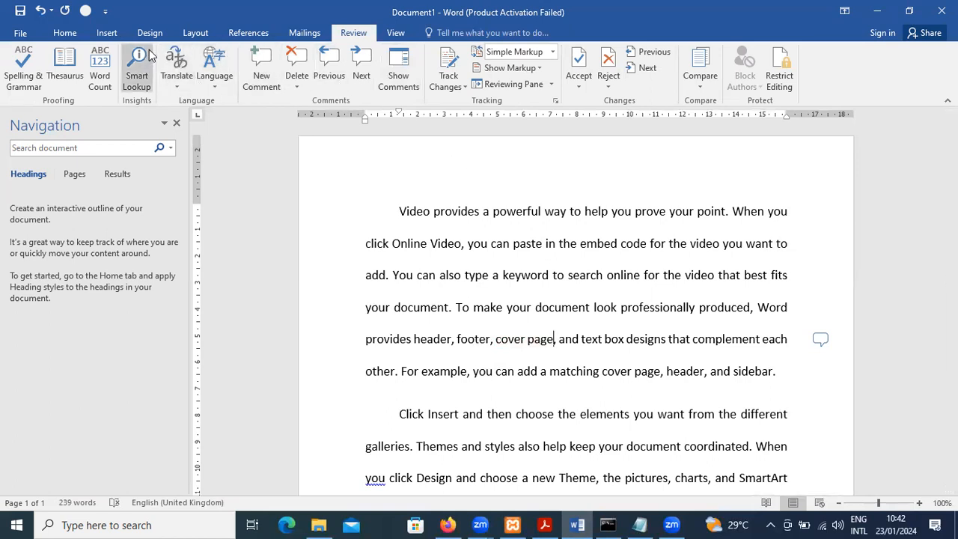
# Insert the built-in Facet (Even Page) header into the document
pyautogui.click(113, 34)
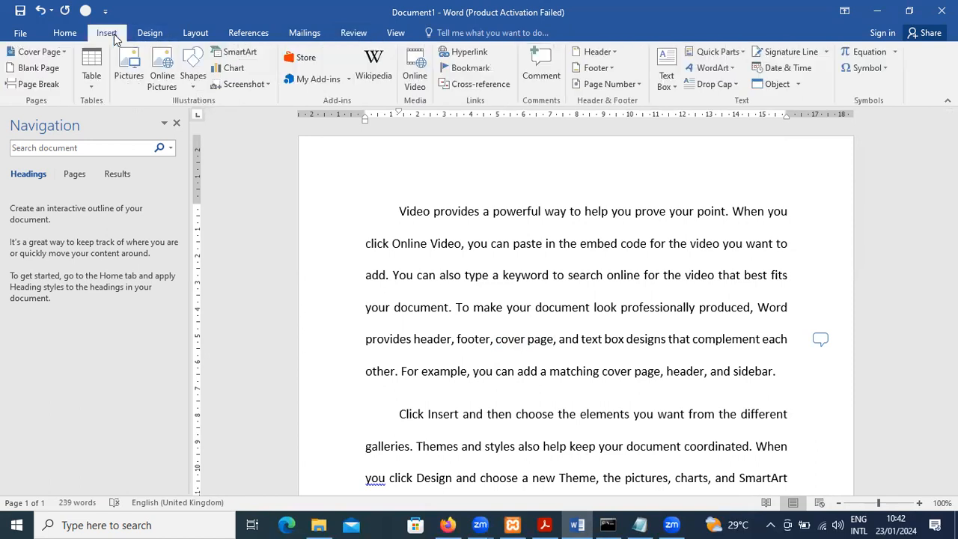
pyautogui.click(617, 51)
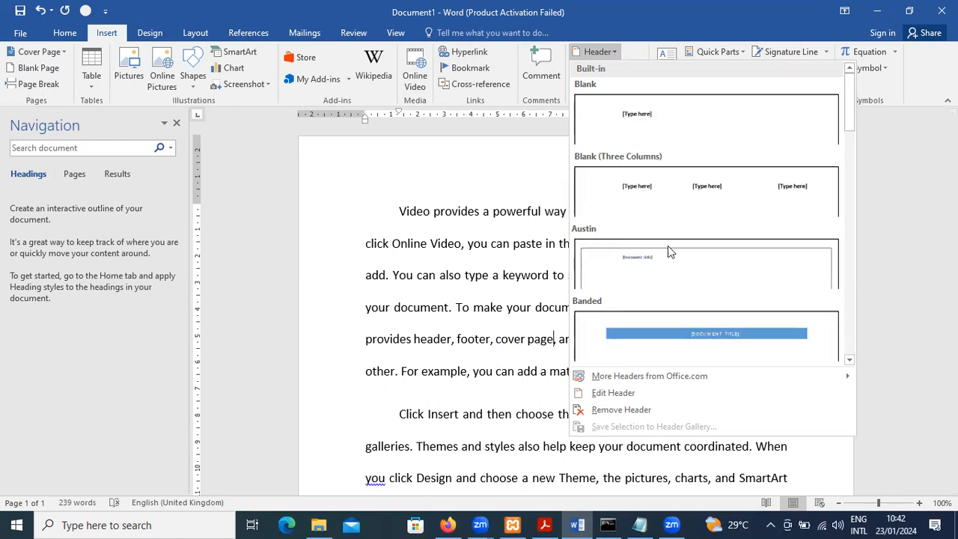
pyautogui.scroll(-2, 679, 274)
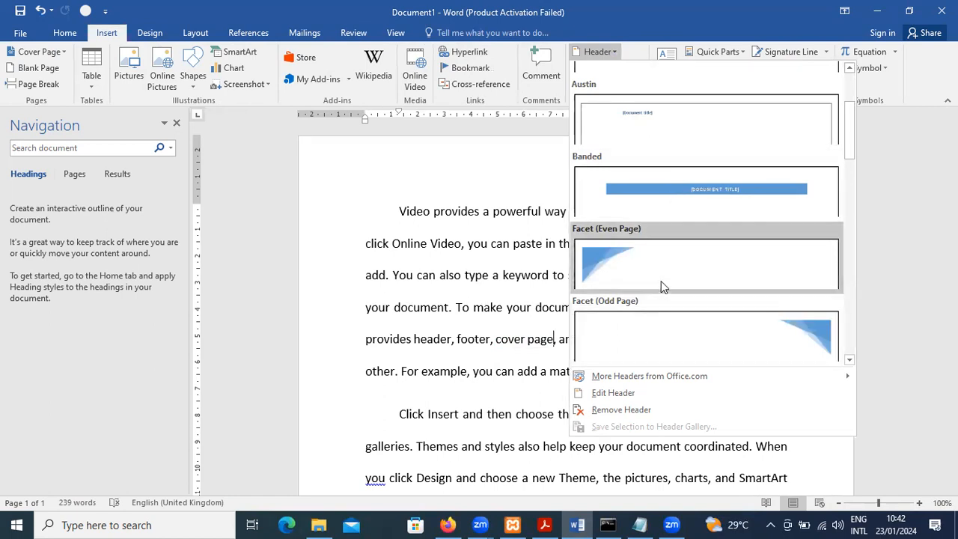
pyautogui.press('Escape')
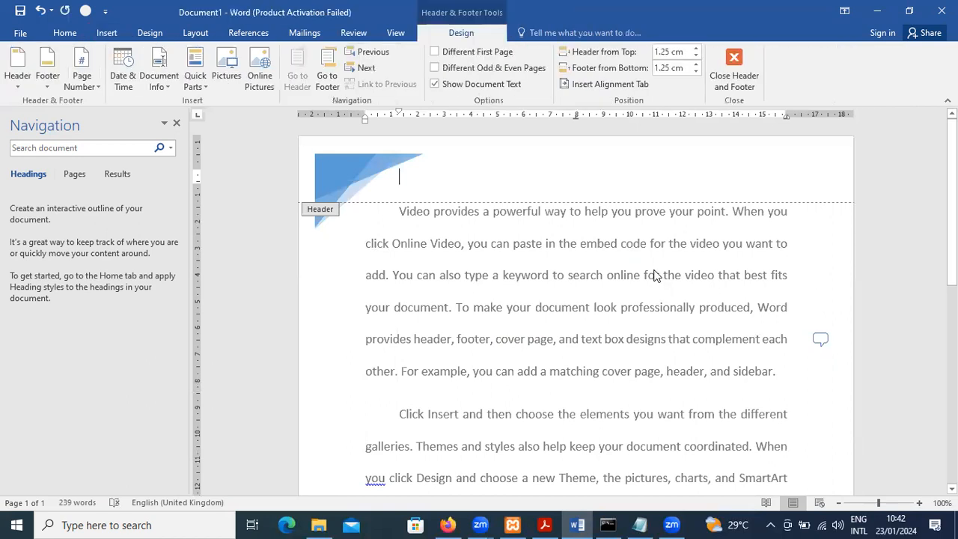
# Enter "COPA document" as the header text
pyautogui.write('4')
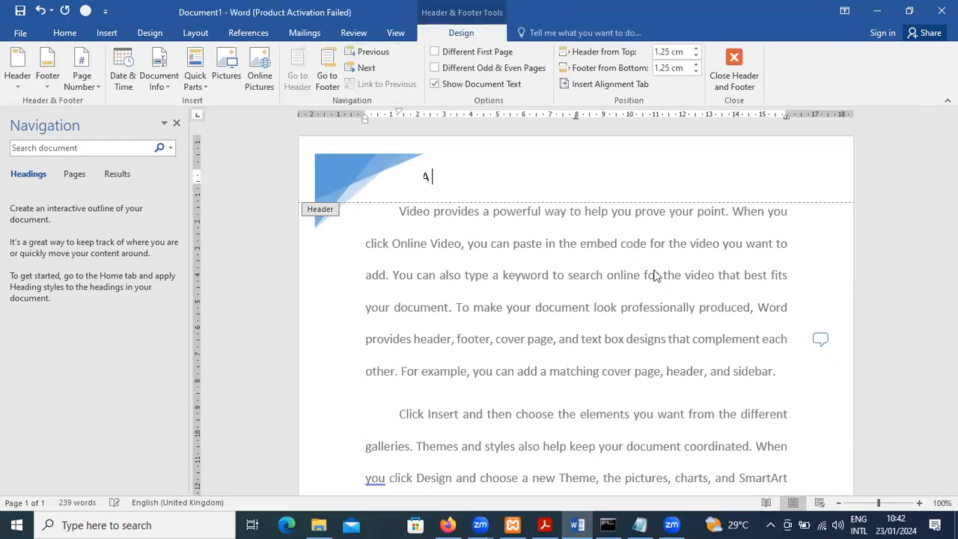
pyautogui.write(' document')
pyautogui.hotkey('ctrl', 'a')
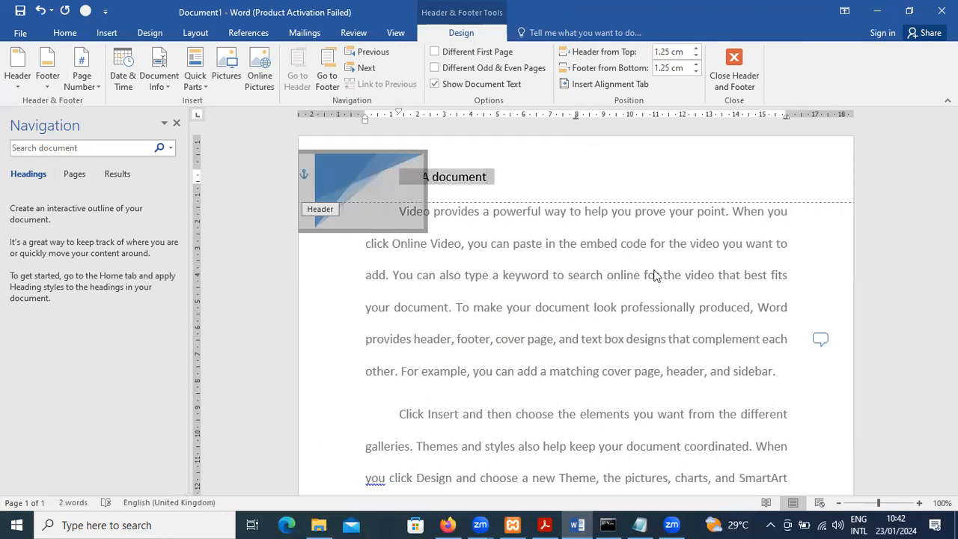
pyautogui.press('Right')
pyautogui.press('Left')
pyautogui.press('Left')
pyautogui.press('Left')
pyautogui.press('Left')
pyautogui.press('Left')
pyautogui.press('Left')
pyautogui.press('Left')
pyautogui.press('Left')
pyautogui.press('Left')
pyautogui.press('Left')
pyautogui.press('Left')
pyautogui.press('Left')
pyautogui.press('Left')
pyautogui.press('Left')
pyautogui.press('Left')
pyautogui.press('Left')
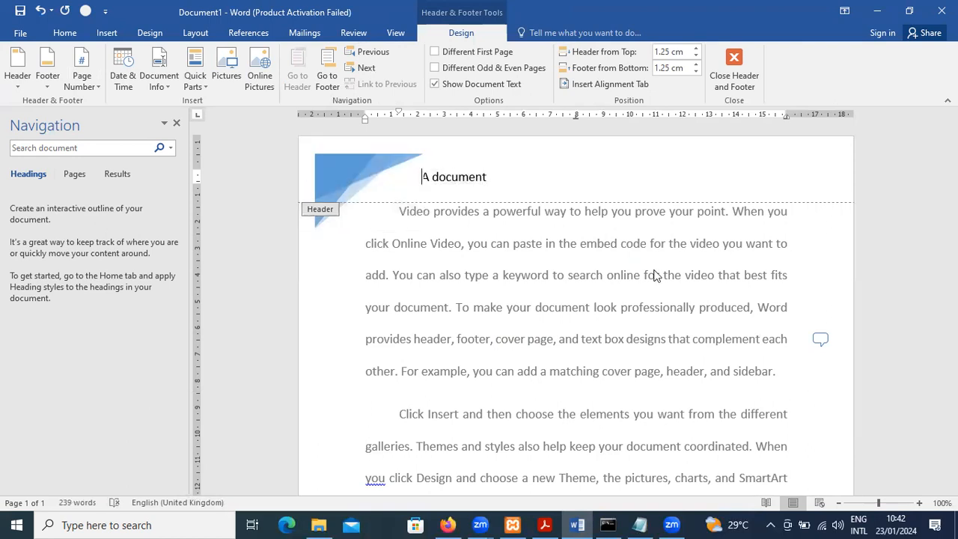
pyautogui.write('P')
pyautogui.write('CO')
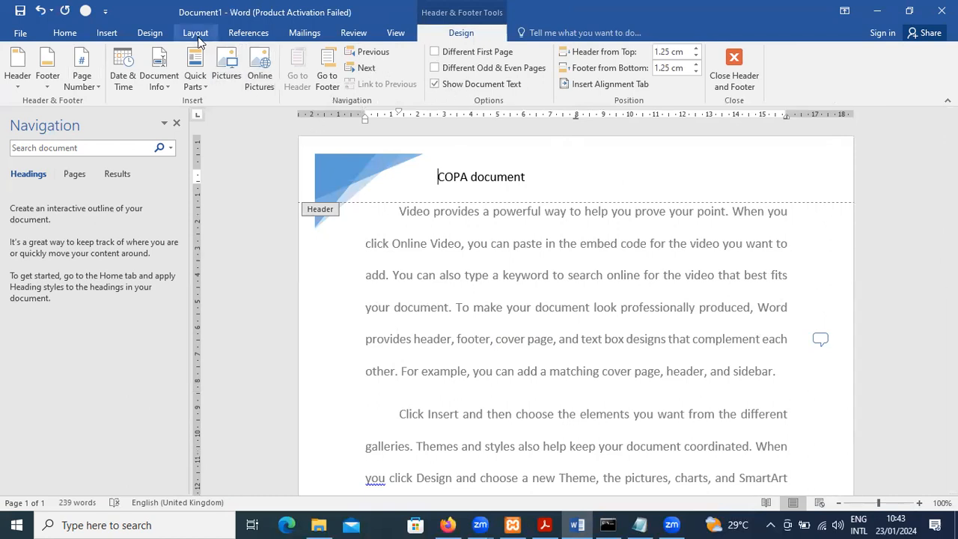
# Insert the built-in Facet (Odd Page) footer into the document
pyautogui.click(108, 33)
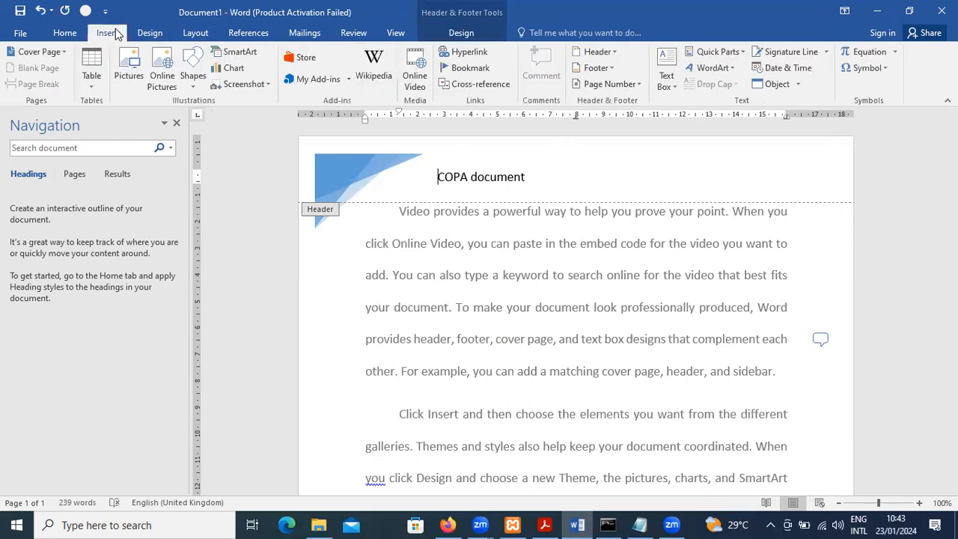
pyautogui.click(601, 71)
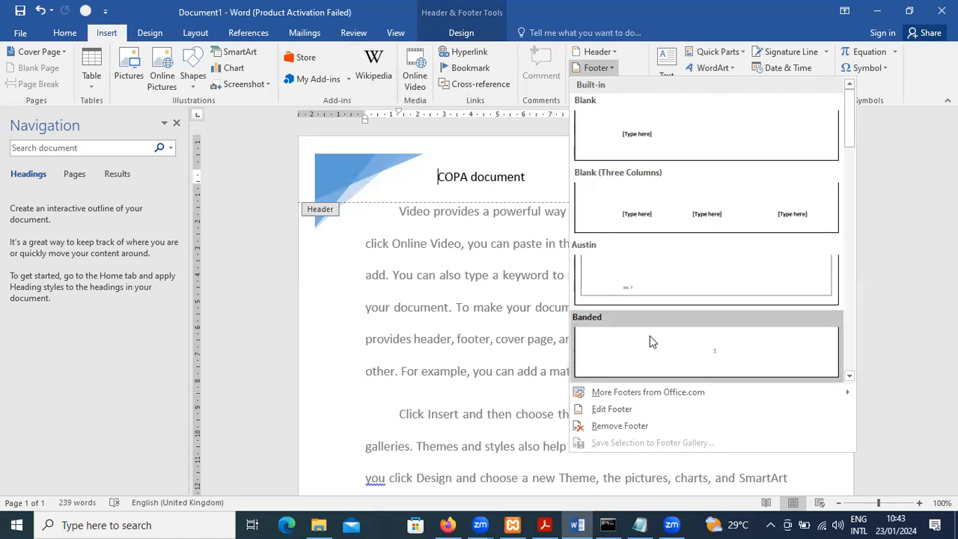
pyautogui.scroll(-2, 739, 346)
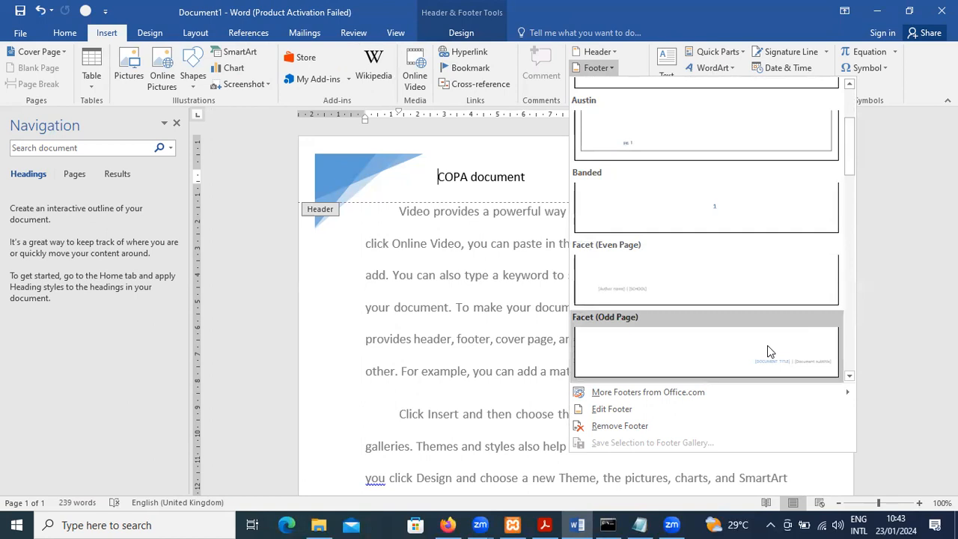
pyautogui.press('Escape')
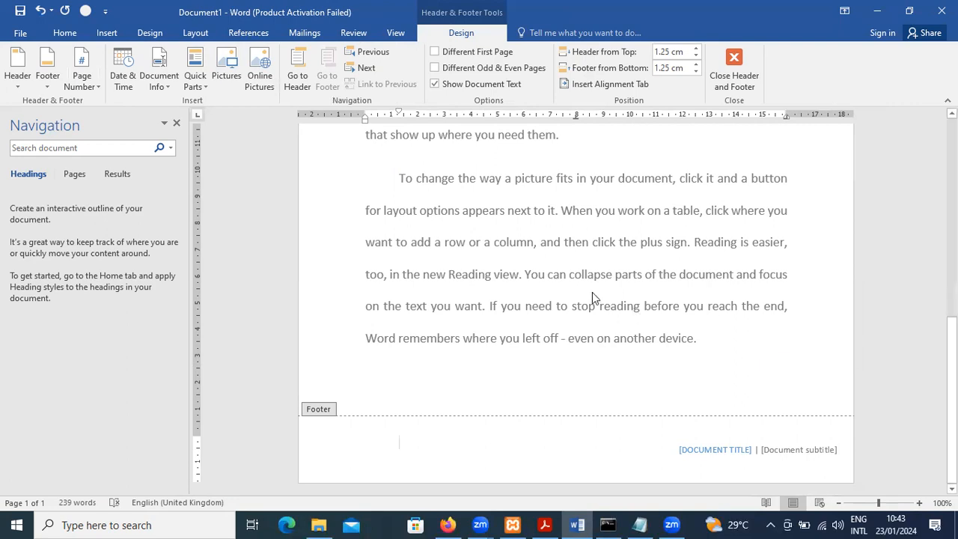
# Examine the number format and starting number options for page numbering without applying any change
pyautogui.click(109, 34)
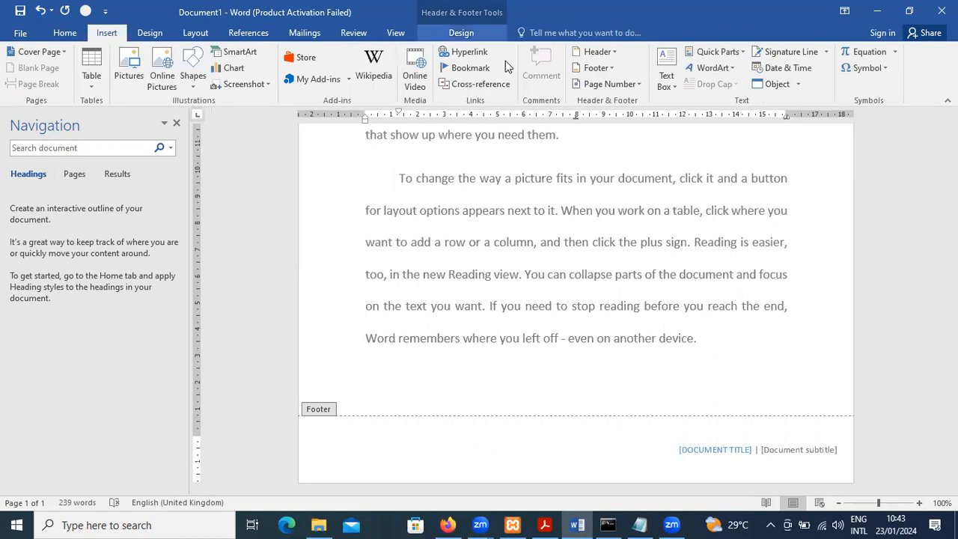
pyautogui.click(637, 85)
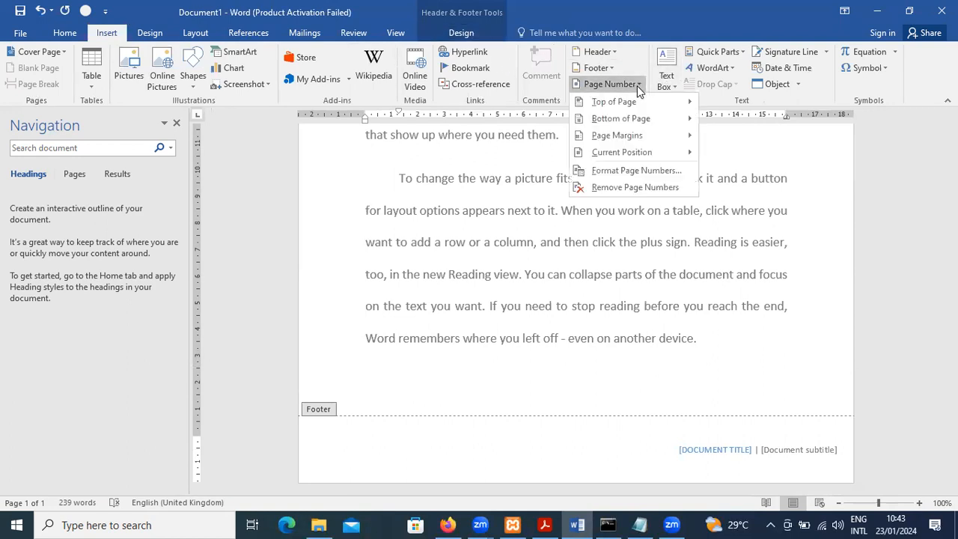
pyautogui.click(672, 171)
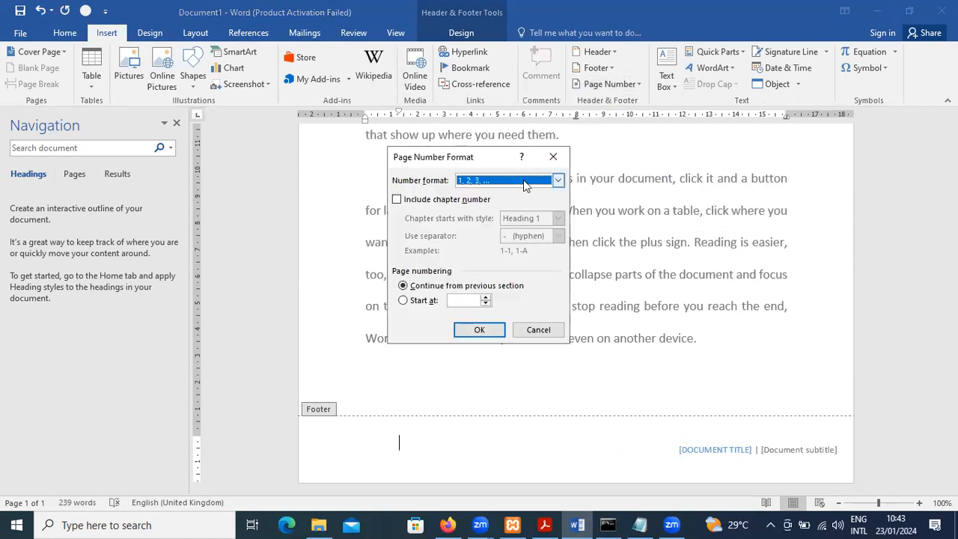
pyautogui.click(540, 183)
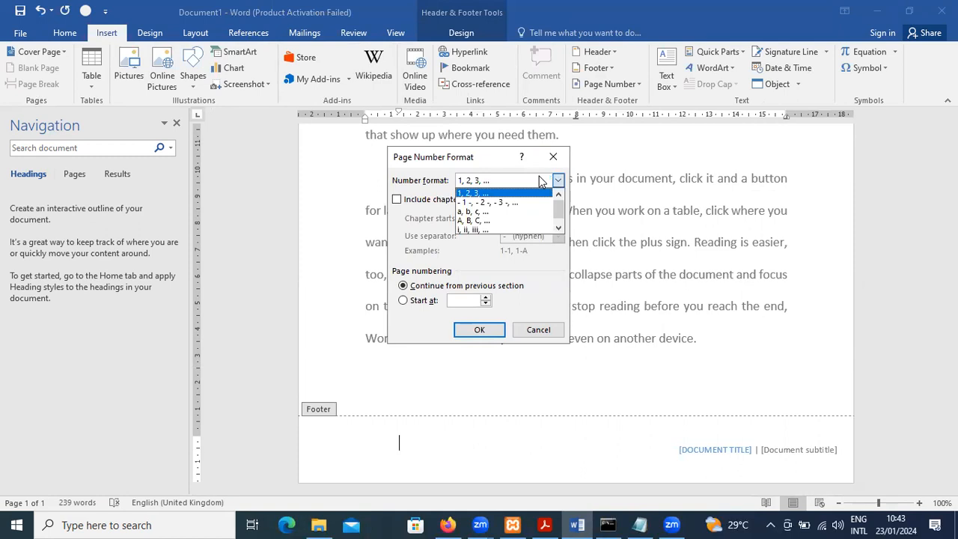
pyautogui.click(541, 183)
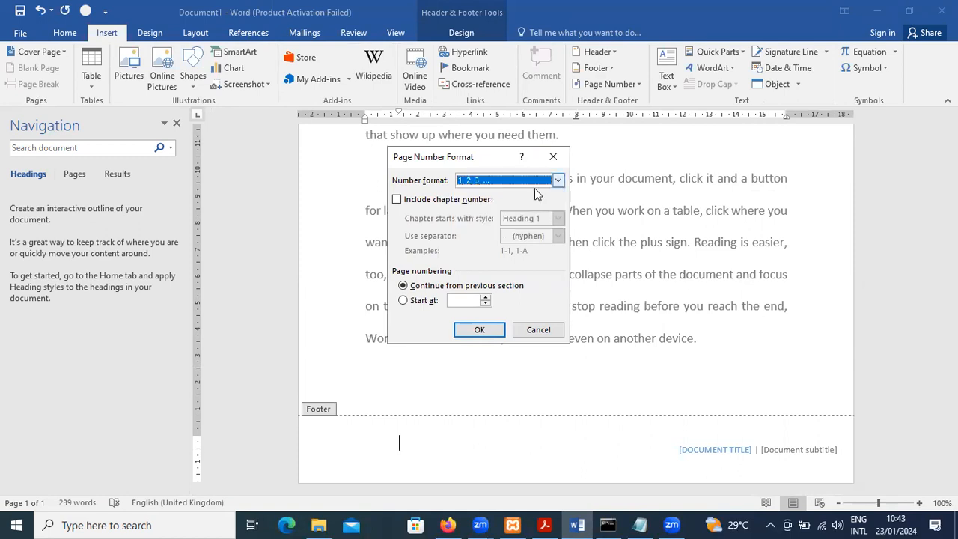
pyautogui.click(475, 302)
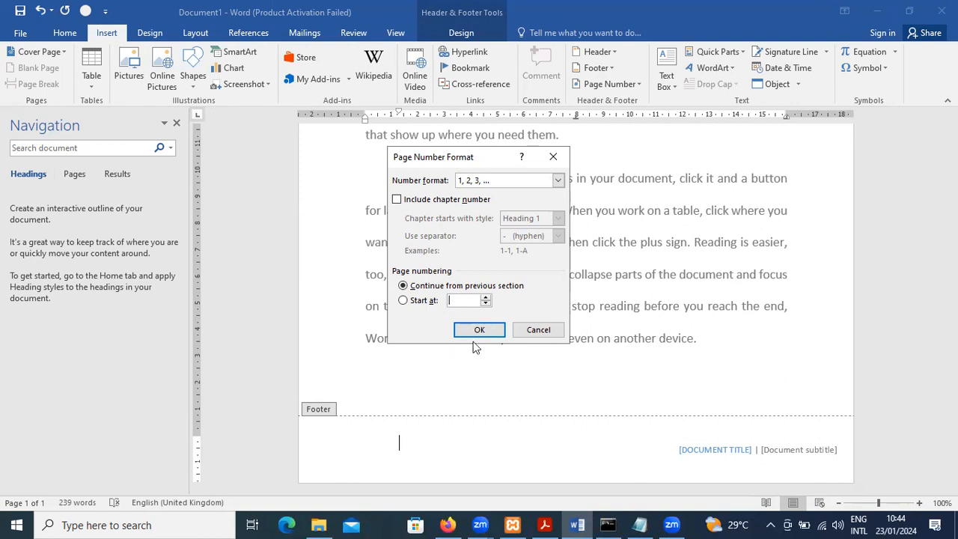
pyautogui.click(537, 330)
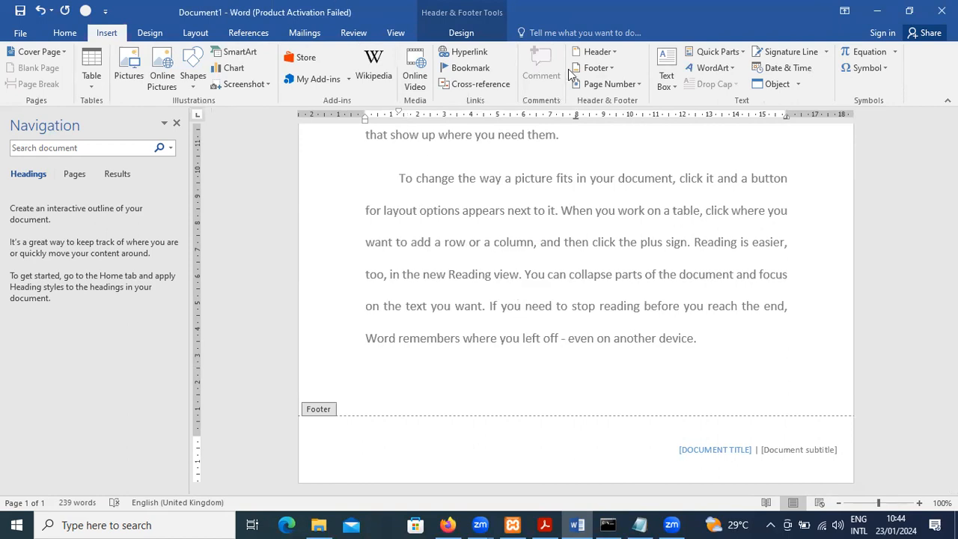
# Insert an Accent Bar 1 page number at the bottom of the page and return to the body text
pyautogui.click(609, 84)
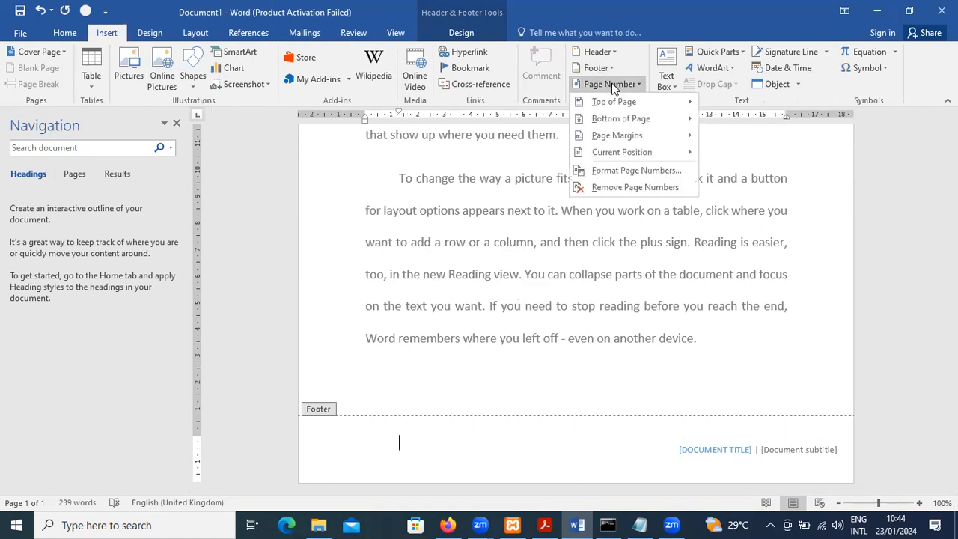
pyautogui.moveTo(633, 122)
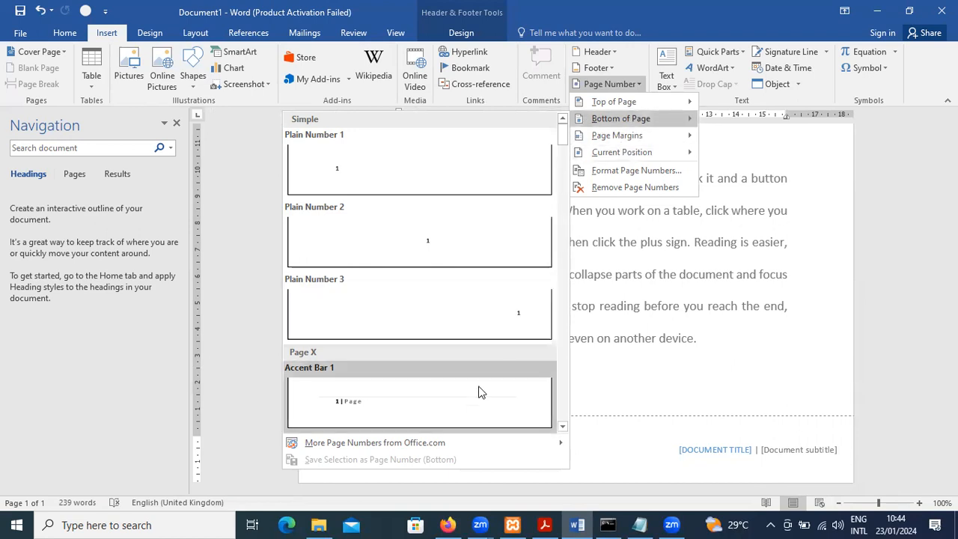
pyautogui.click(470, 407)
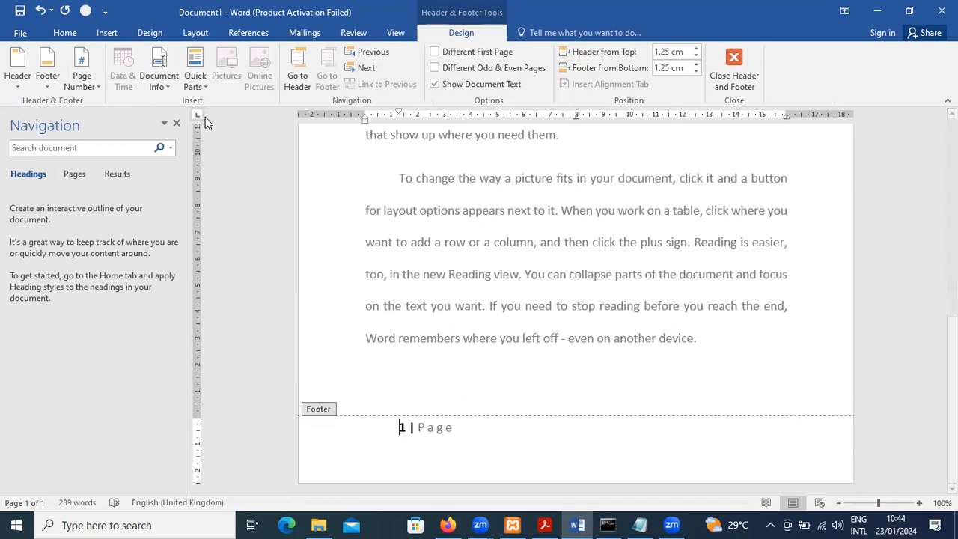
pyautogui.click(107, 35)
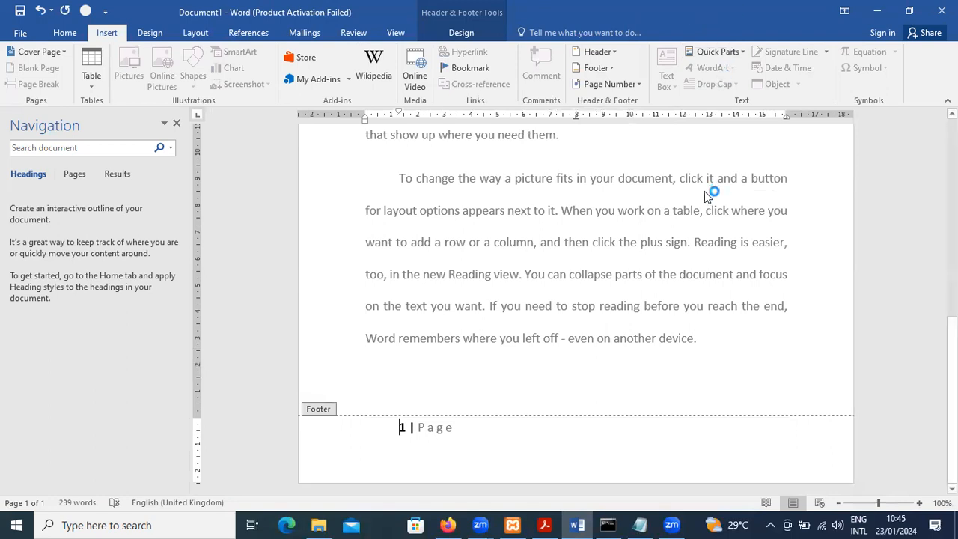
pyautogui.doubleClick(512, 382)
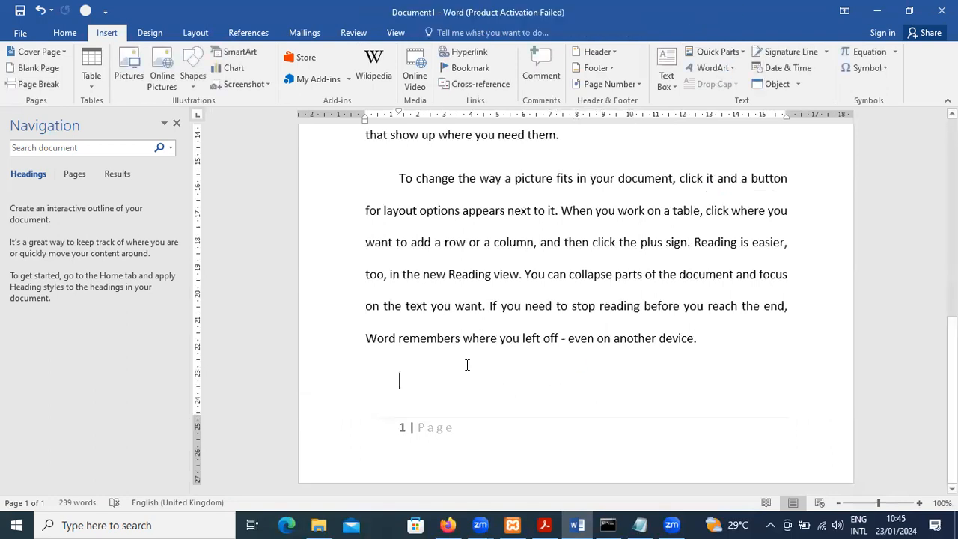
# Insert the Author document property on the empty line below the last paragraph
pyautogui.click(661, 84)
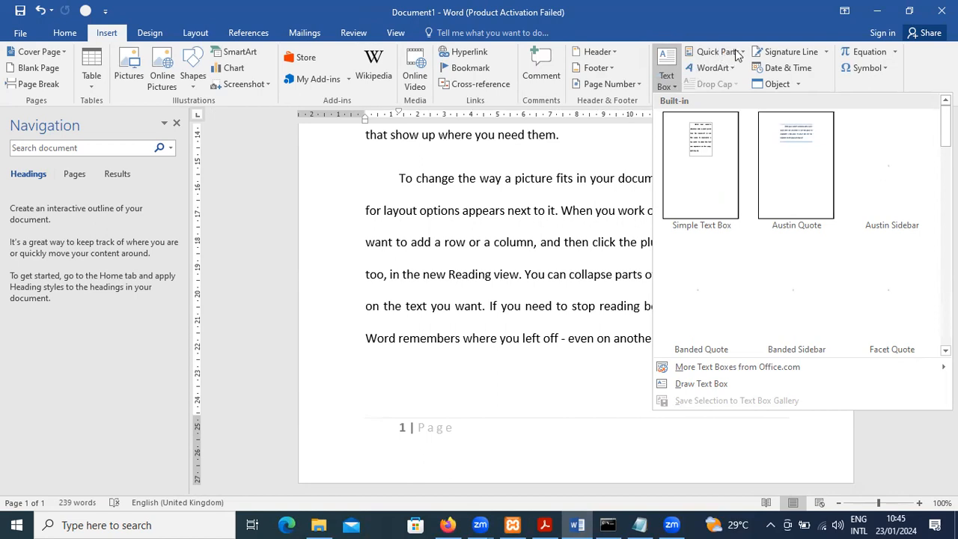
pyautogui.press('Escape')
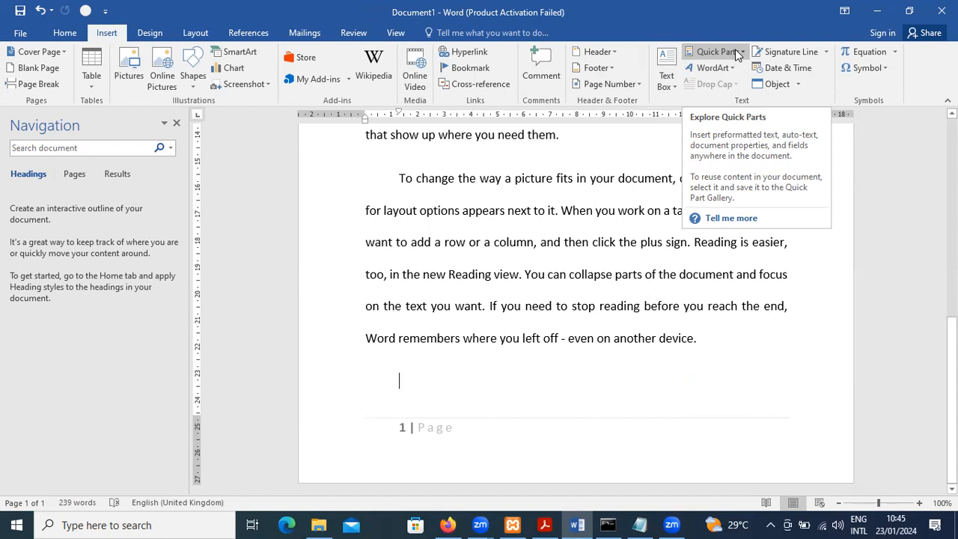
pyautogui.click(737, 54)
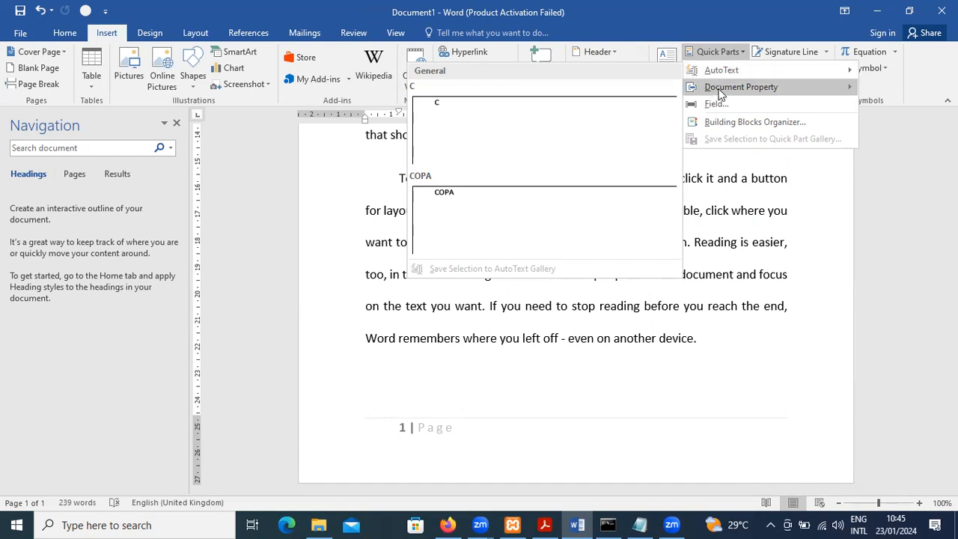
pyautogui.moveTo(720, 95)
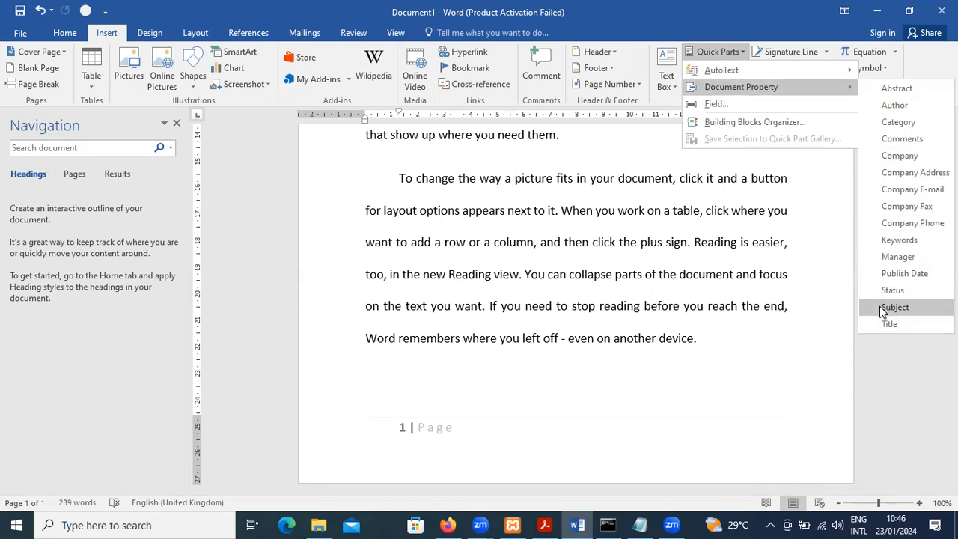
pyautogui.click(901, 109)
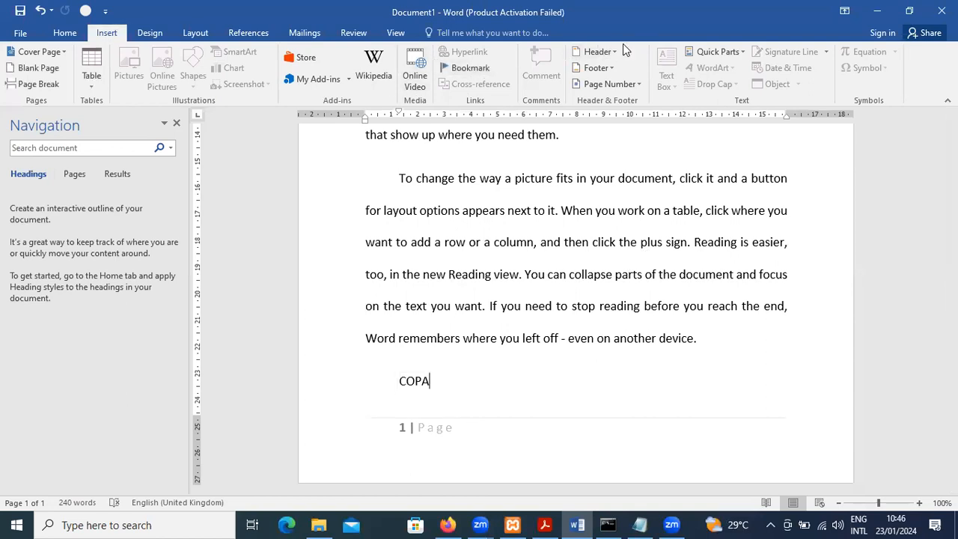
pyautogui.click(720, 53)
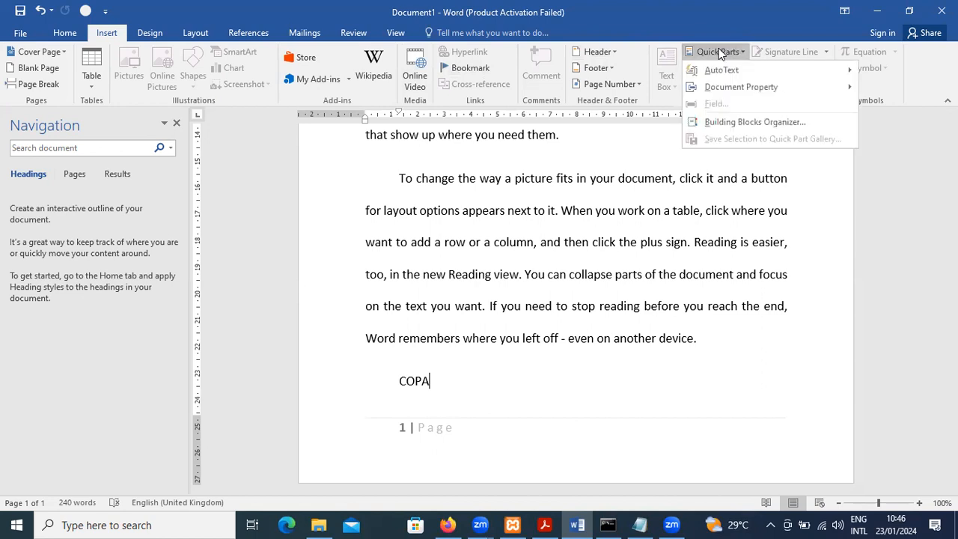
pyautogui.click(470, 374)
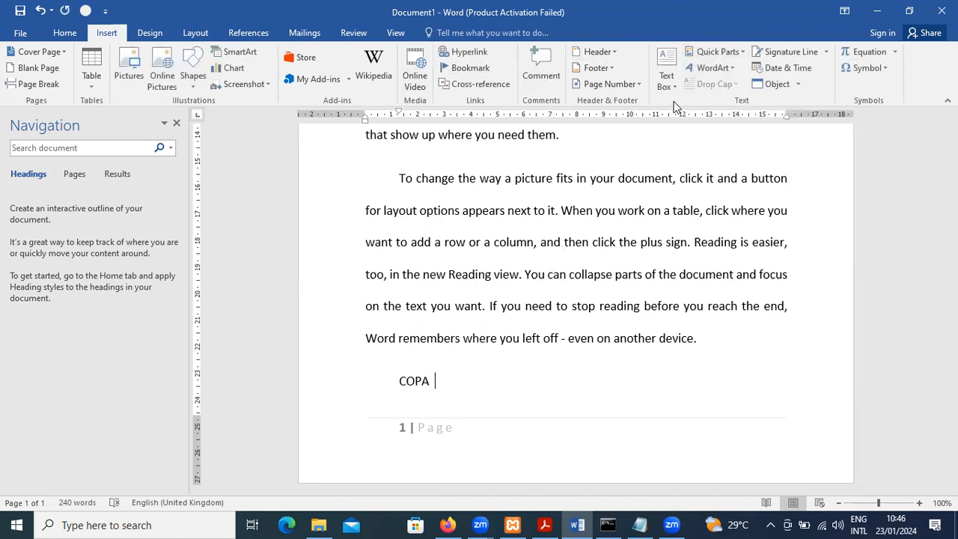
# Insert gold outlined WordArt reading "COPA" and move it beside the author property near the page's end
pyautogui.click(726, 70)
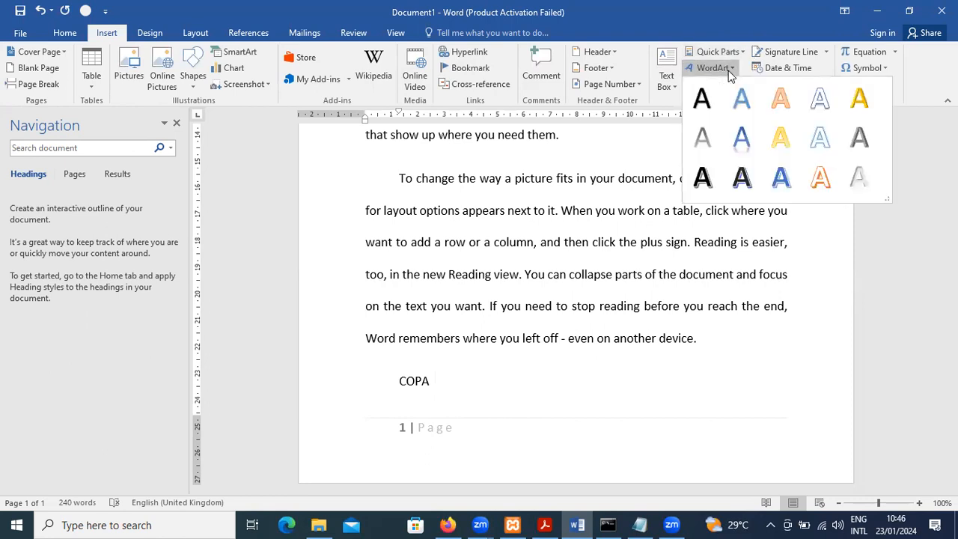
pyautogui.click(779, 145)
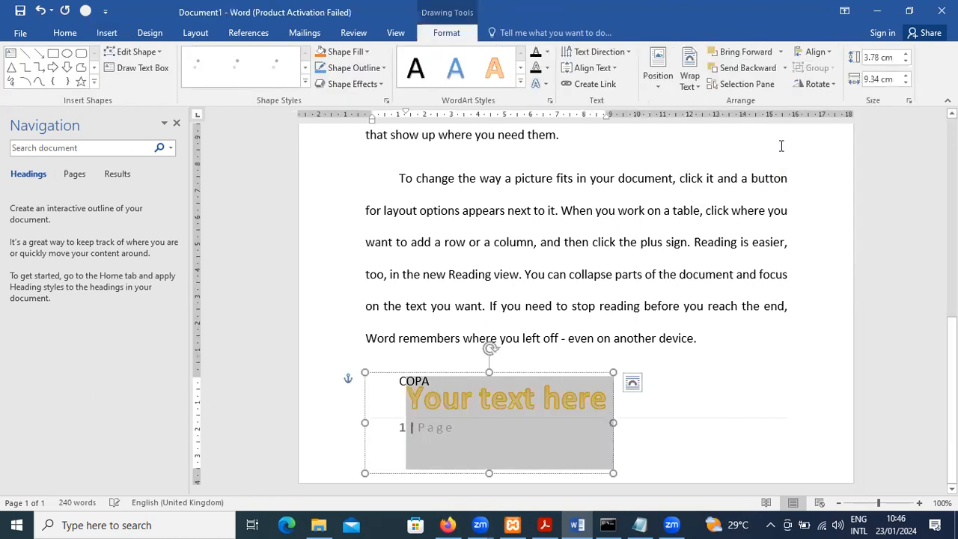
pyautogui.write('COPA')
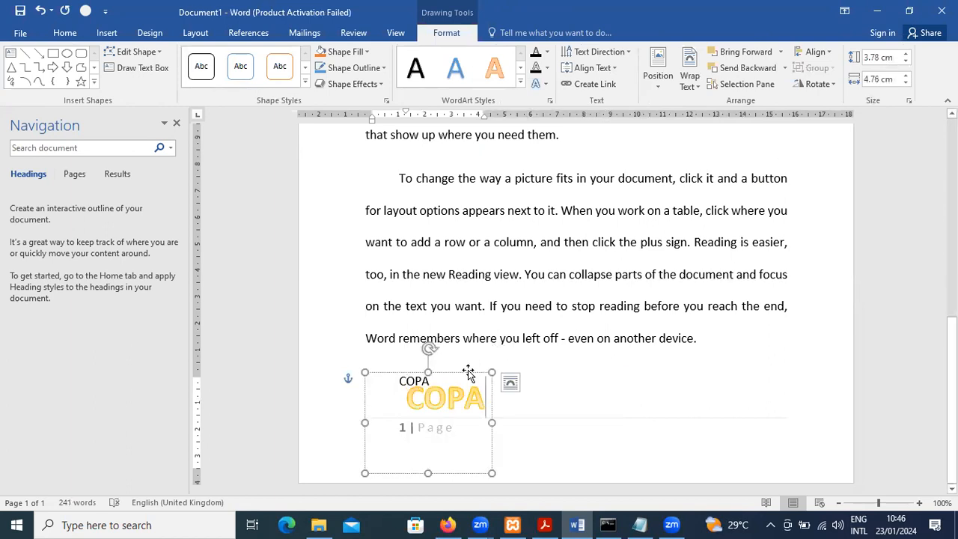
pyautogui.moveTo(496, 372); pyautogui.dragTo(564, 367)
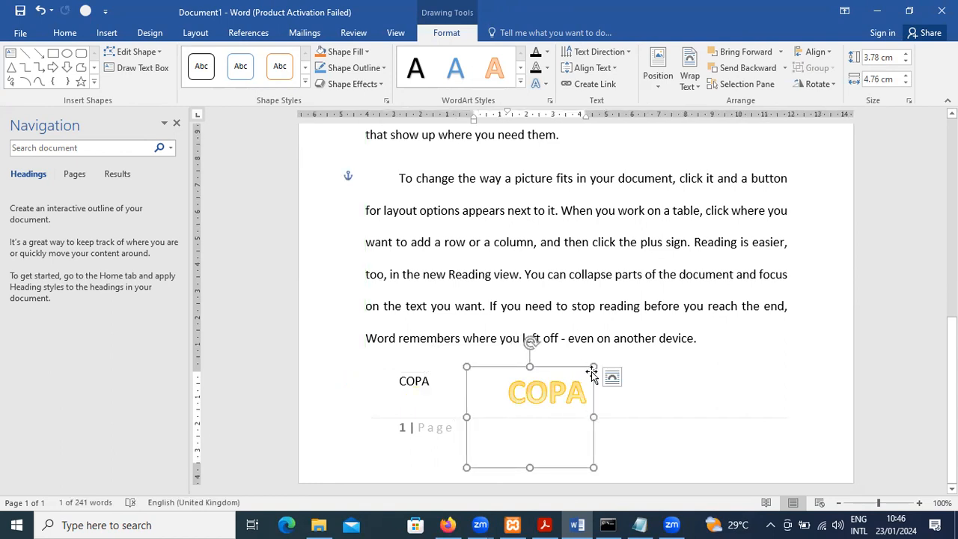
pyautogui.click(570, 355)
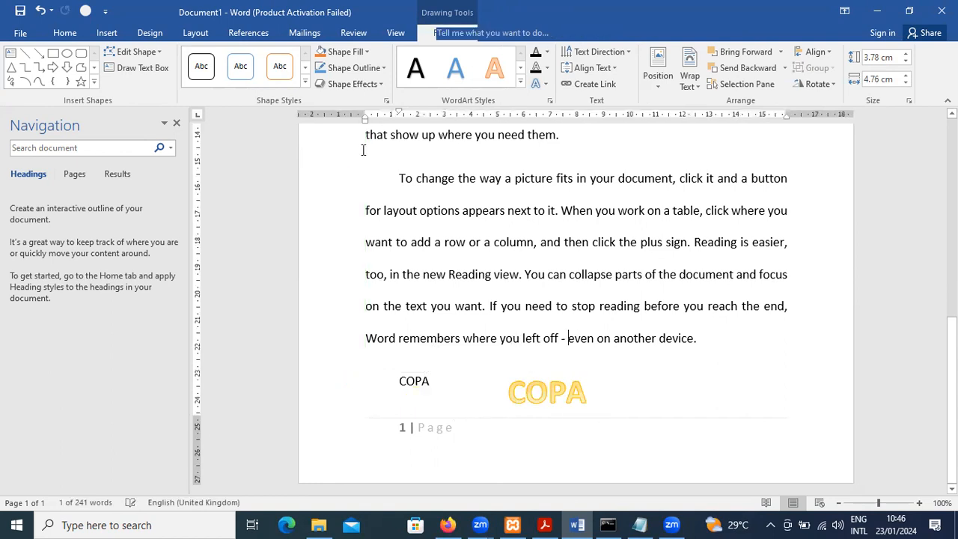
# Apply a Dropped drop cap to the paragraph beginning "To change the way a picture fits"
pyautogui.moveTo(395, 179); pyautogui.dragTo(629, 329)
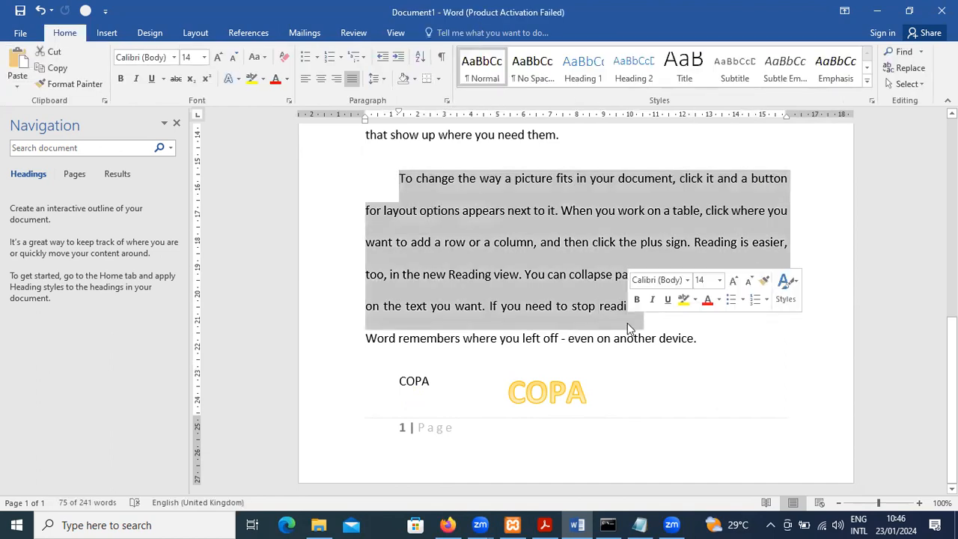
pyautogui.click(704, 342)
pyautogui.moveTo(703, 342); pyautogui.dragTo(404, 193)
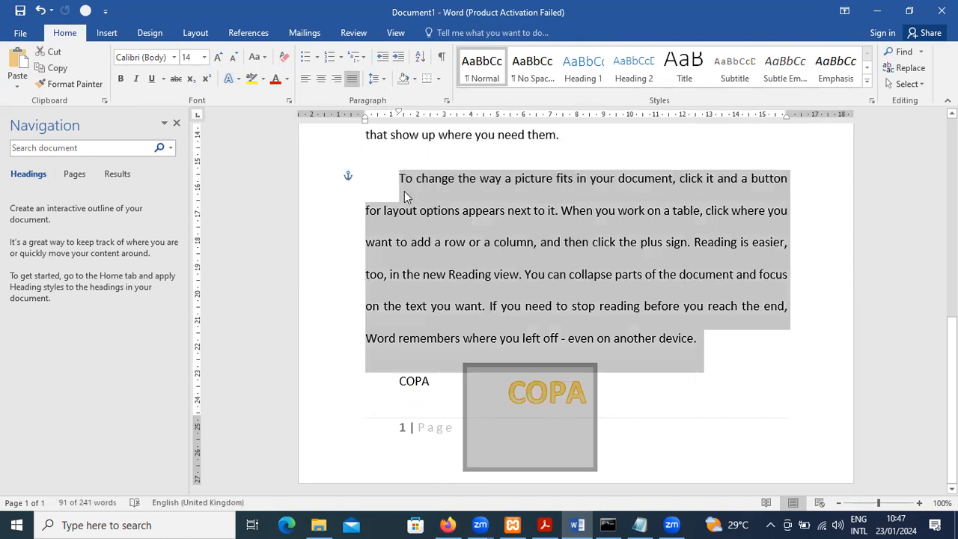
pyautogui.click(404, 190)
pyautogui.moveTo(404, 178); pyautogui.dragTo(690, 335)
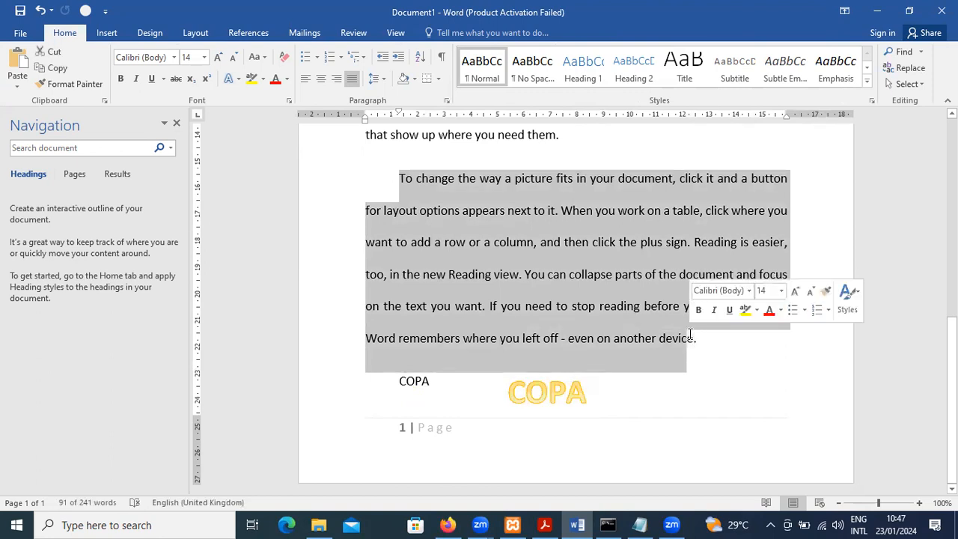
pyautogui.click(115, 35)
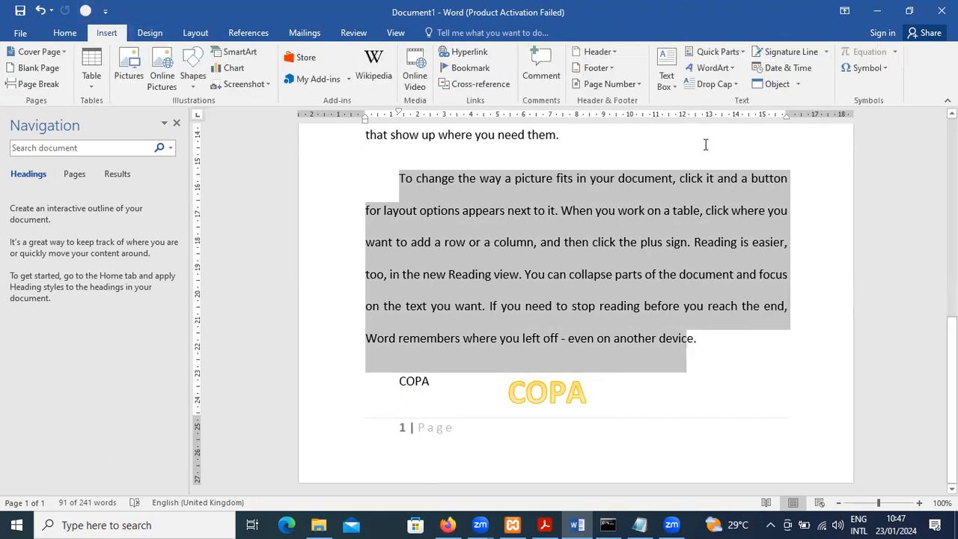
pyautogui.click(723, 87)
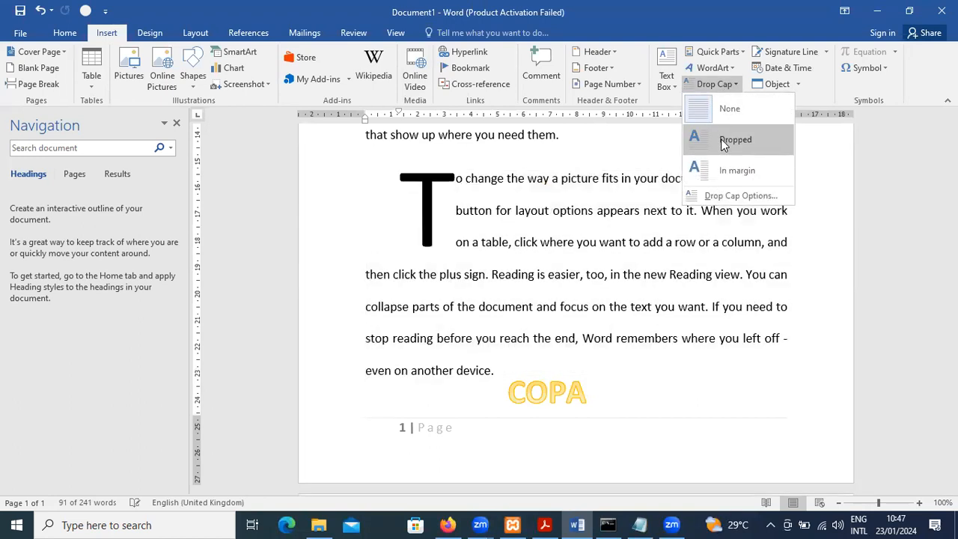
pyautogui.click(721, 140)
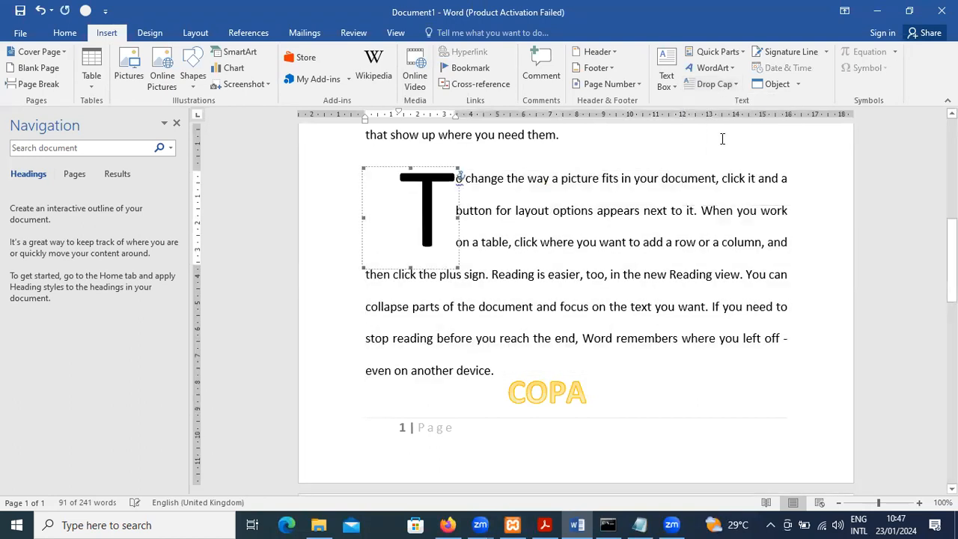
pyautogui.click(820, 237)
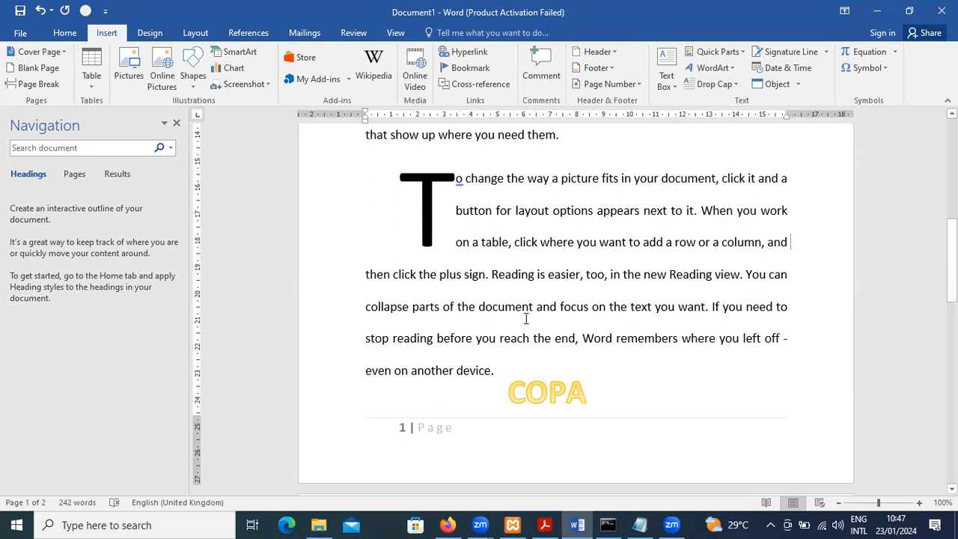
# Set up a signature line after the last sentence with suggested signer "COPA" and title "Miss."
pyautogui.click(535, 366)
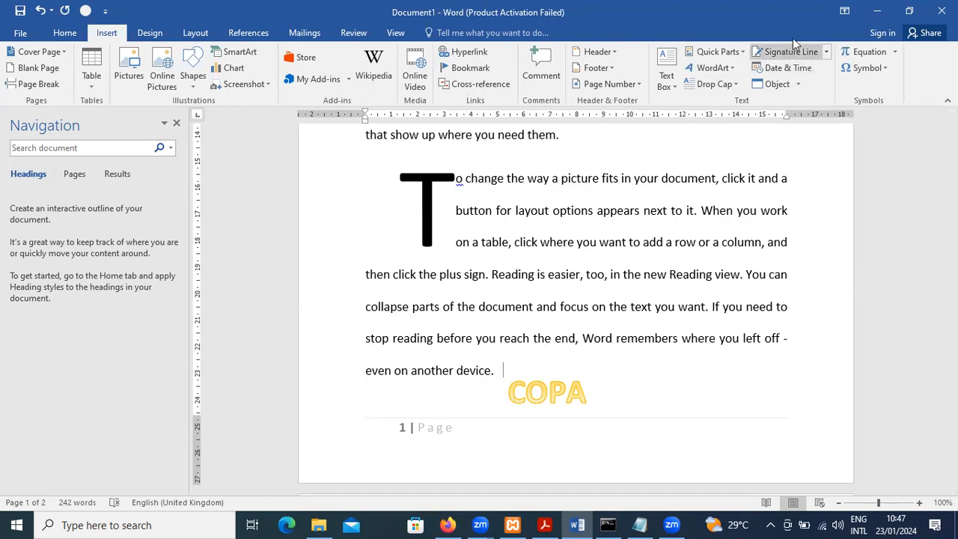
pyautogui.click(813, 53)
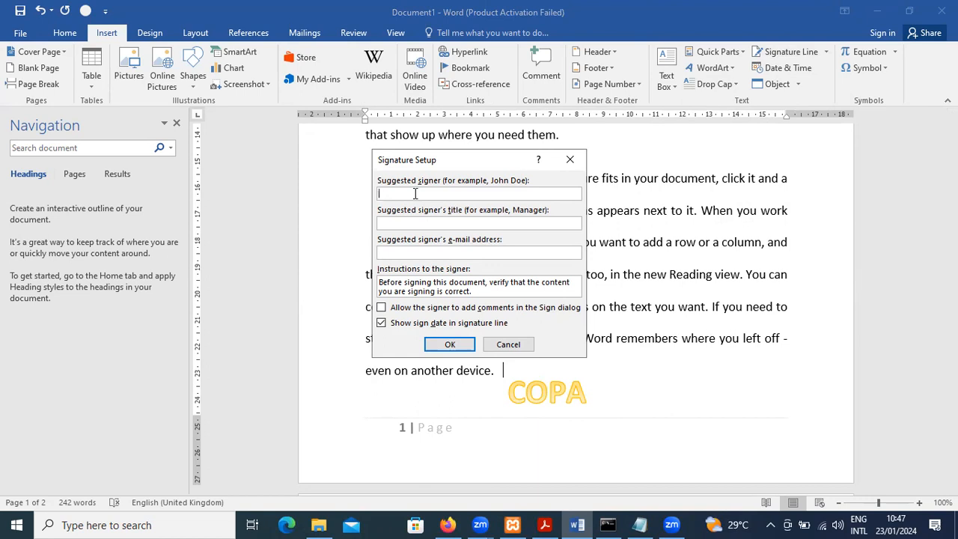
pyautogui.write('COOPA')
pyautogui.press('BackSpace')
pyautogui.press('BackSpace')
pyautogui.press('BackSpace')
pyautogui.write('PA')
pyautogui.write('Miss')
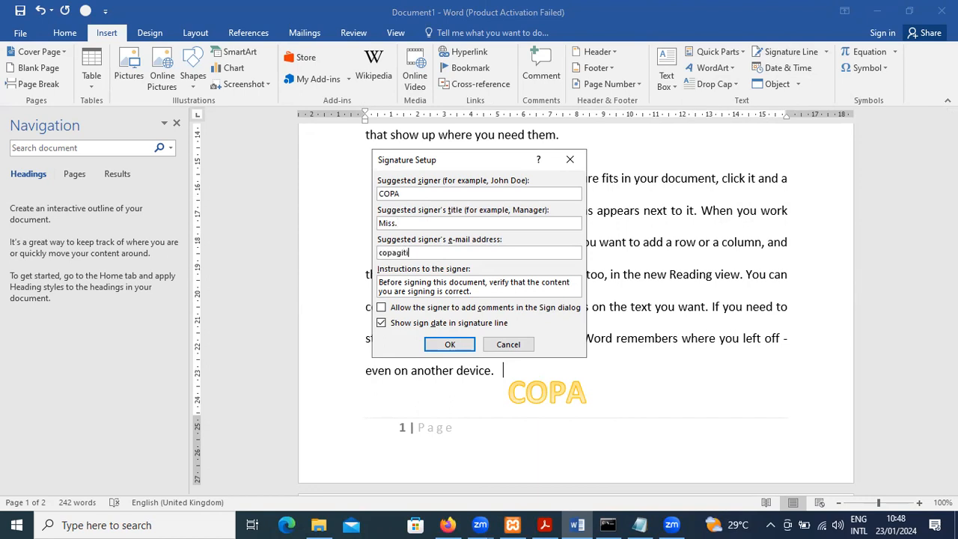
# Enter the signer's e-mail address, allow the signer to add comments, and insert the signature line
pyautogui.click(419, 310)
pyautogui.click(451, 347)
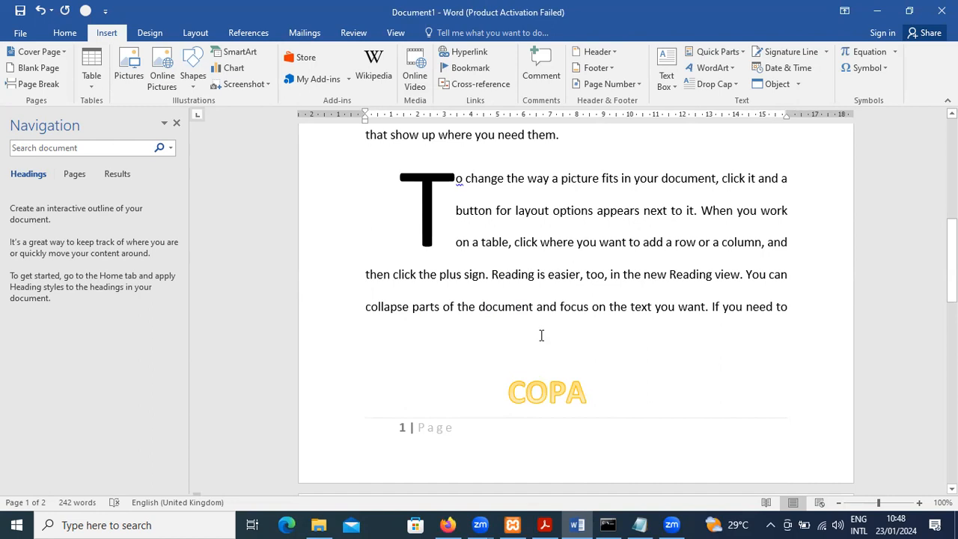
pyautogui.scroll(-5, 539, 342)
pyautogui.scroll(-3, 541, 337)
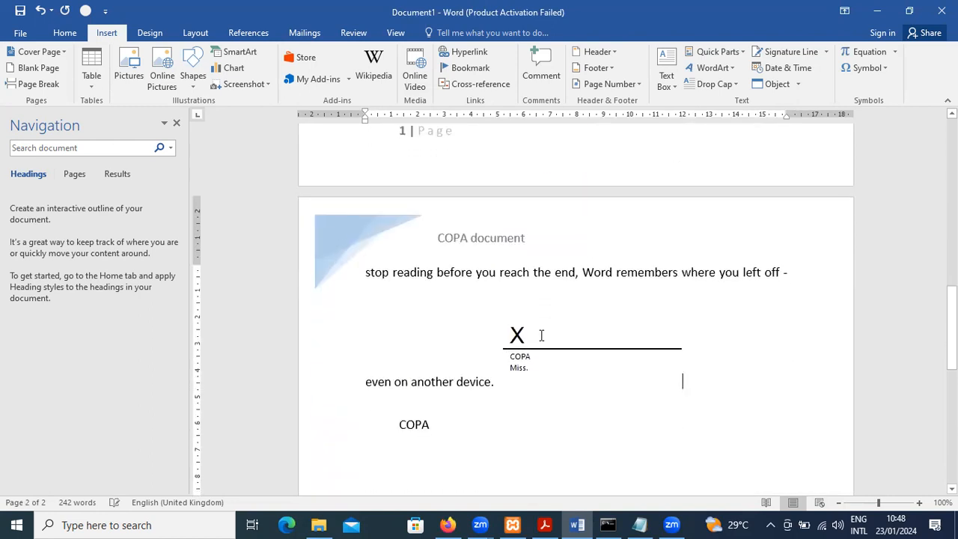
pyautogui.click(528, 337)
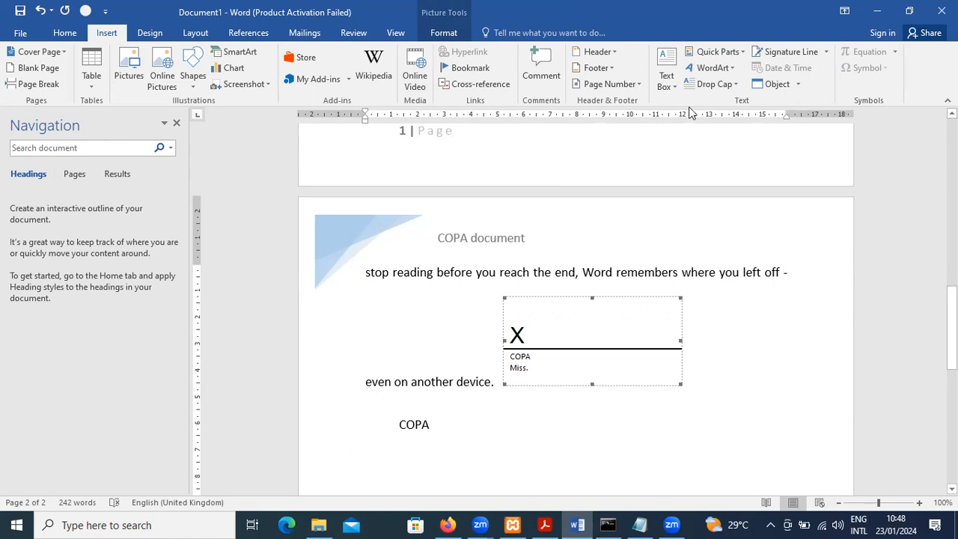
pyautogui.click(733, 364)
# Add several blank lines below the author property on the second page
pyautogui.click(458, 404)
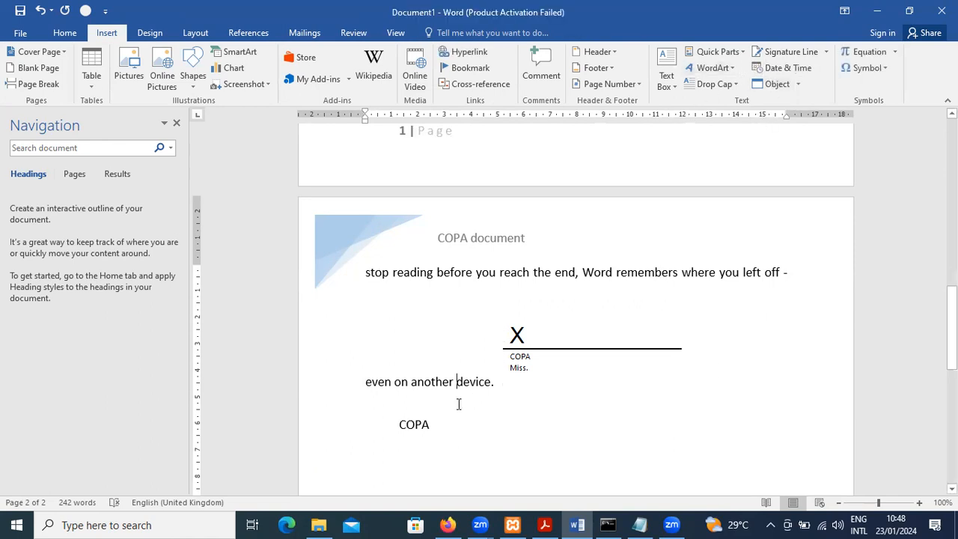
pyautogui.press('Down')
pyautogui.press('Return')
pyautogui.press('Return')
pyautogui.press('Return')
pyautogui.press('Return')
pyautogui.press('Return')
pyautogui.press('Return')
pyautogui.press('Return')
pyautogui.press('Return')
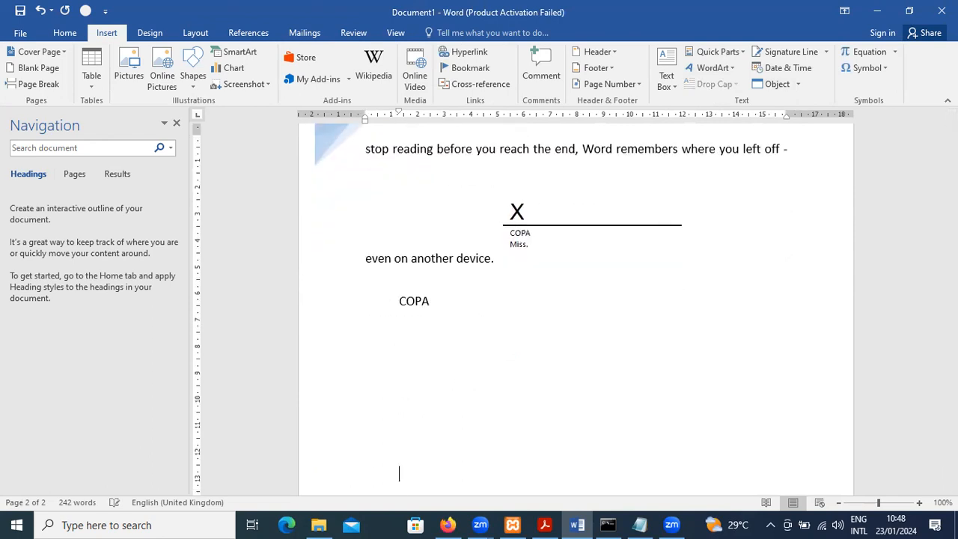
# Insert the current date on the last blank line in the 23-Jan-24 format
pyautogui.click(803, 70)
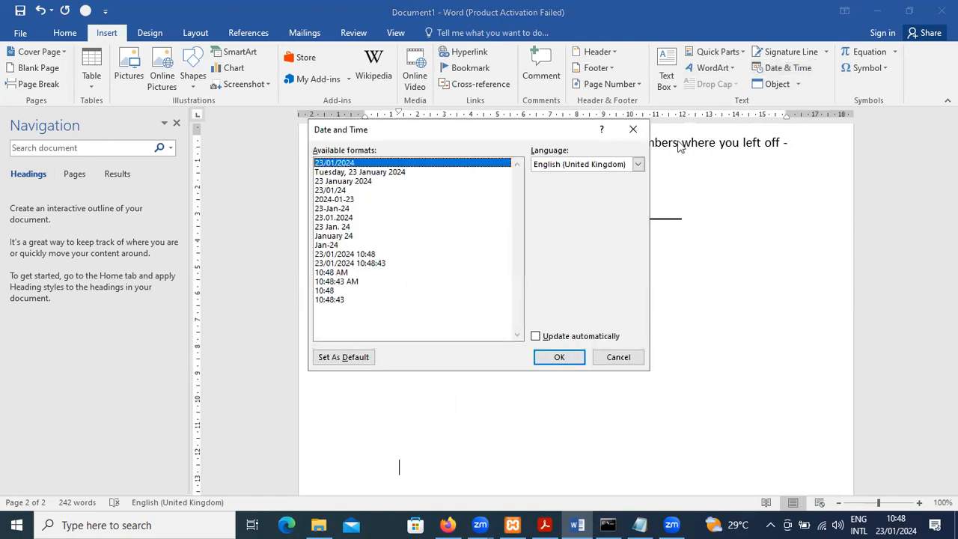
pyautogui.click(356, 185)
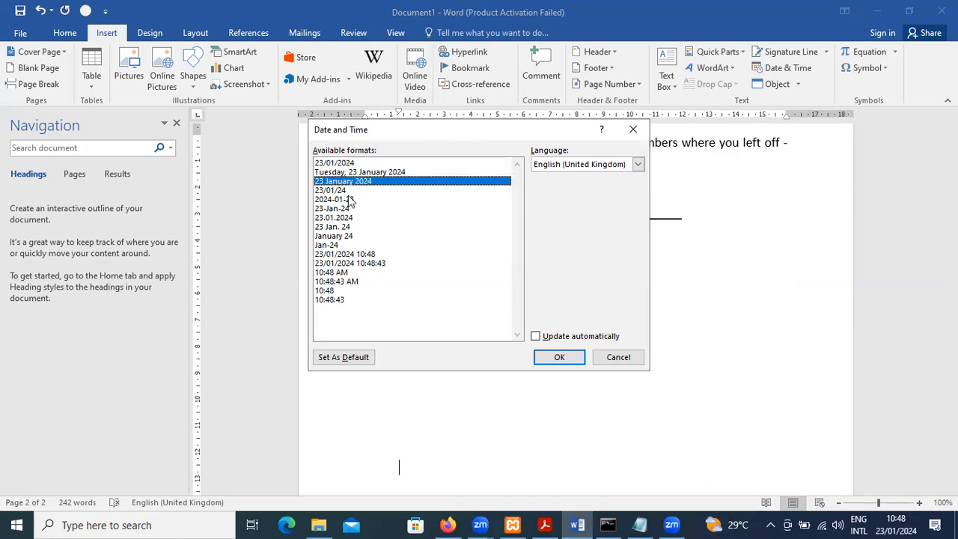
pyautogui.click(343, 209)
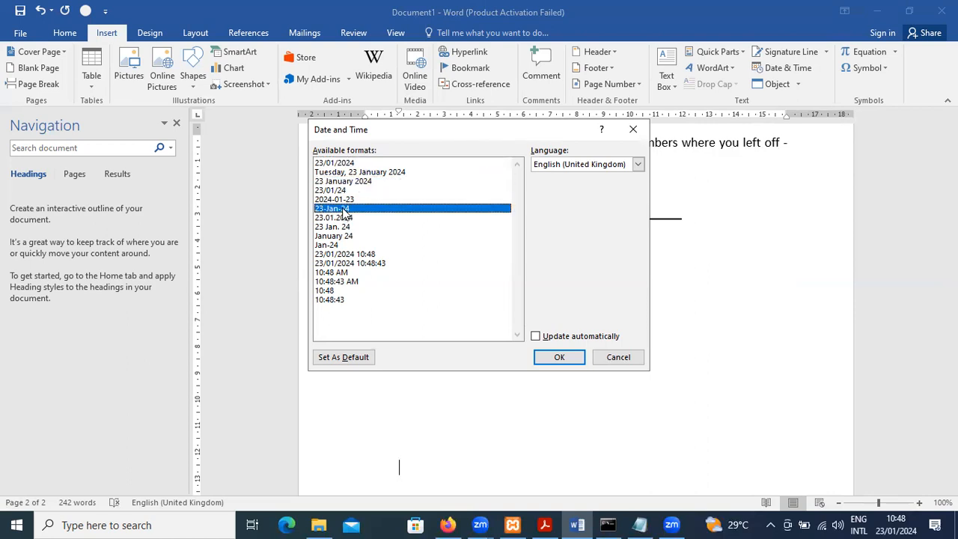
pyautogui.click(565, 357)
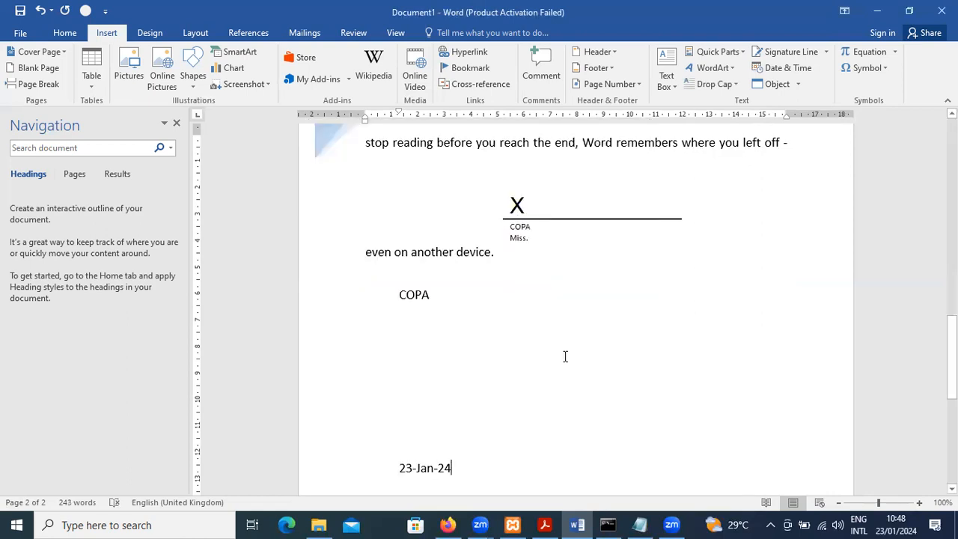
pyautogui.scroll(-2, 565, 356)
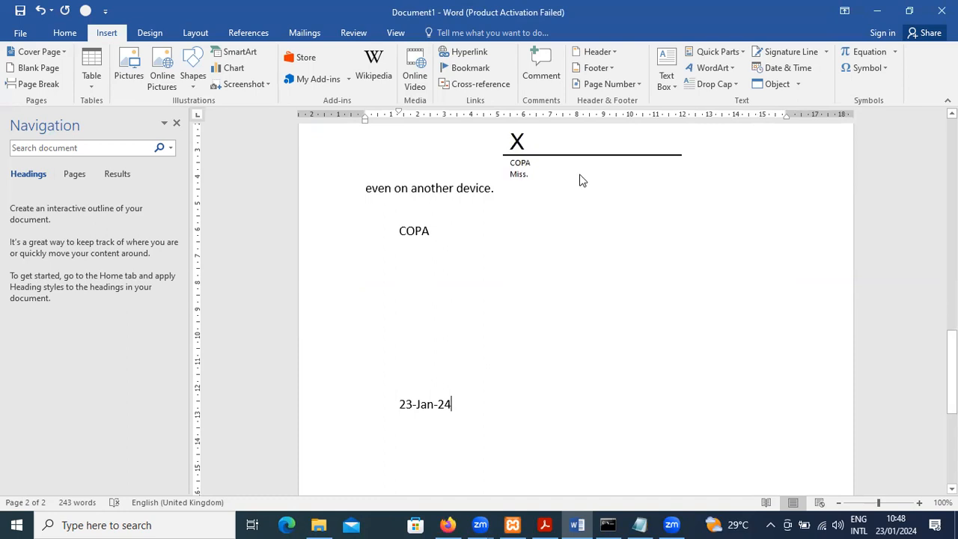
# Examine the object types available for embedding as new objects without inserting any
pyautogui.click(797, 86)
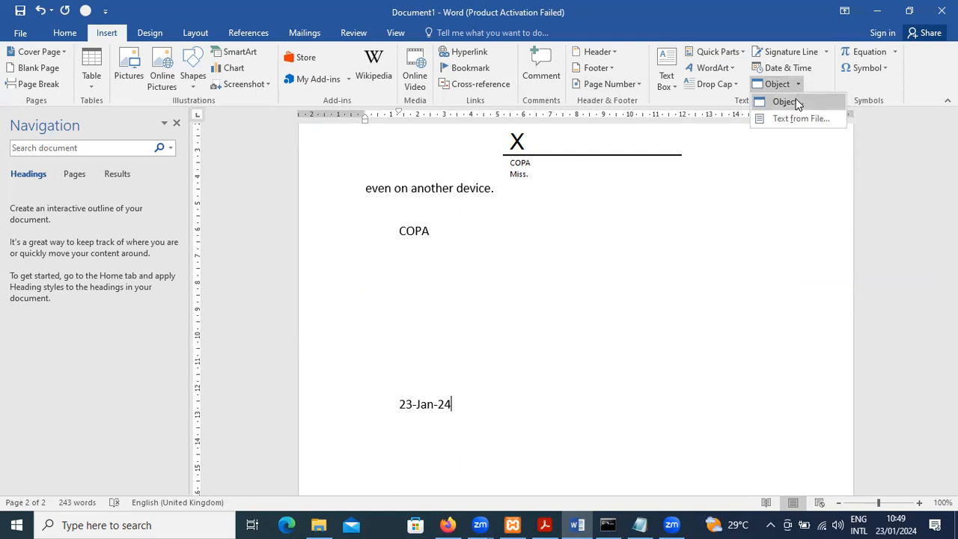
pyautogui.click(794, 100)
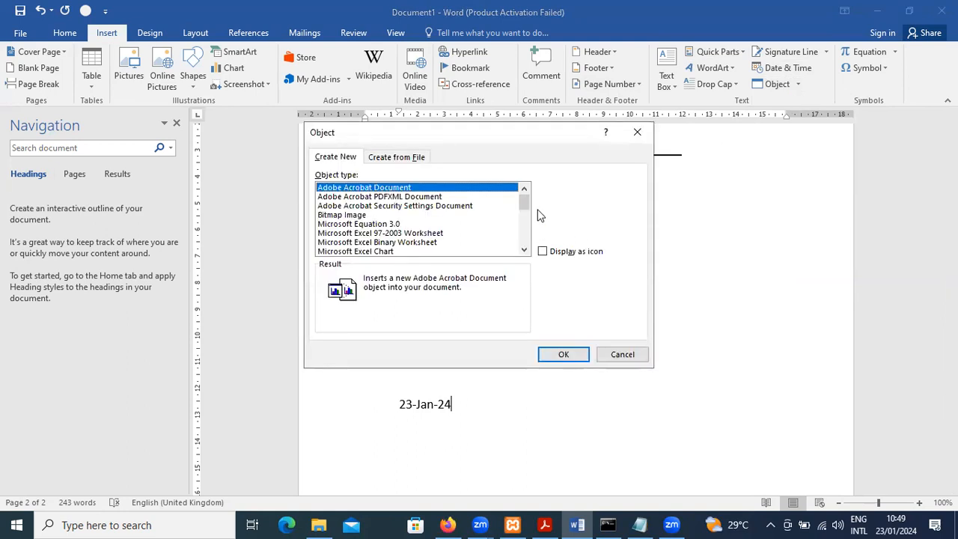
pyautogui.moveTo(526, 202); pyautogui.dragTo(528, 180)
pyautogui.click(635, 357)
pyautogui.click(466, 363)
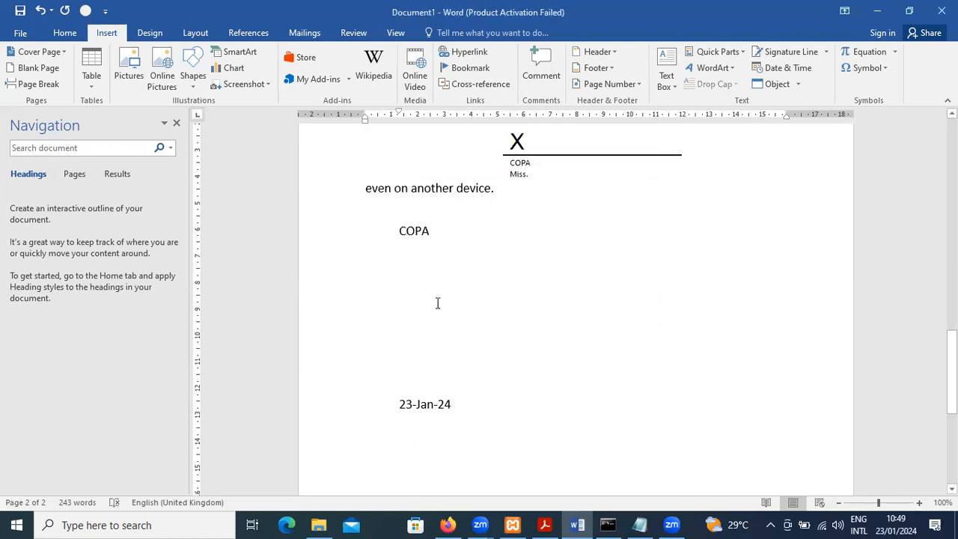
# Increase the font size on the blank line above the date and enter "OLE – Object Linking and Embedding"
pyautogui.hotkey('ctrl', 'shift', '.')
pyautogui.hotkey('ctrl', 'shift', '.')
pyautogui.hotkey('ctrl', 'shift', '.')
pyautogui.hotkey('ctrl', 'shift', '.')
pyautogui.hotkey('ctrl', 'shift', '.')
pyautogui.hotkey('ctrl', 'shift', '.')
pyautogui.hotkey('ctrl', 'shift', '.')
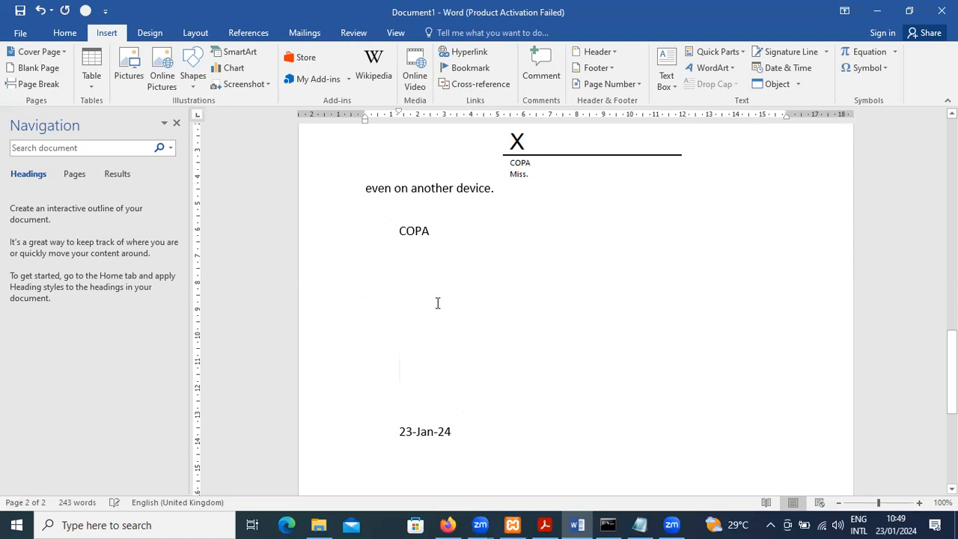
pyautogui.write('OLE ')
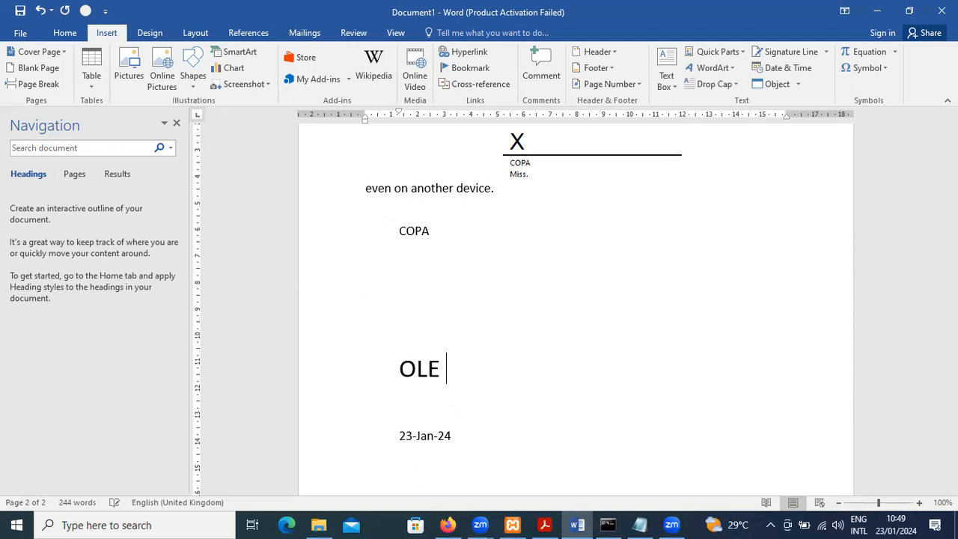
pyautogui.write('- Obje')
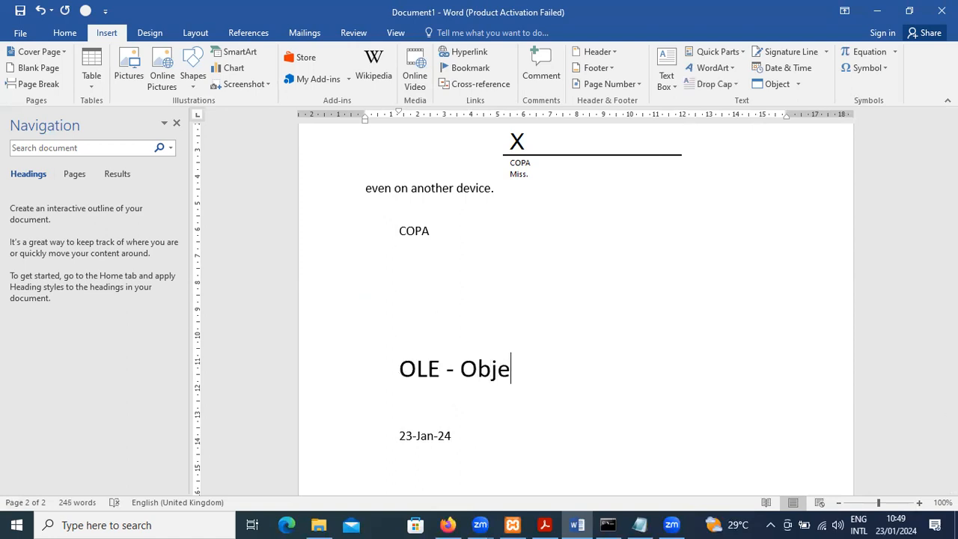
pyautogui.write('ct Linking')
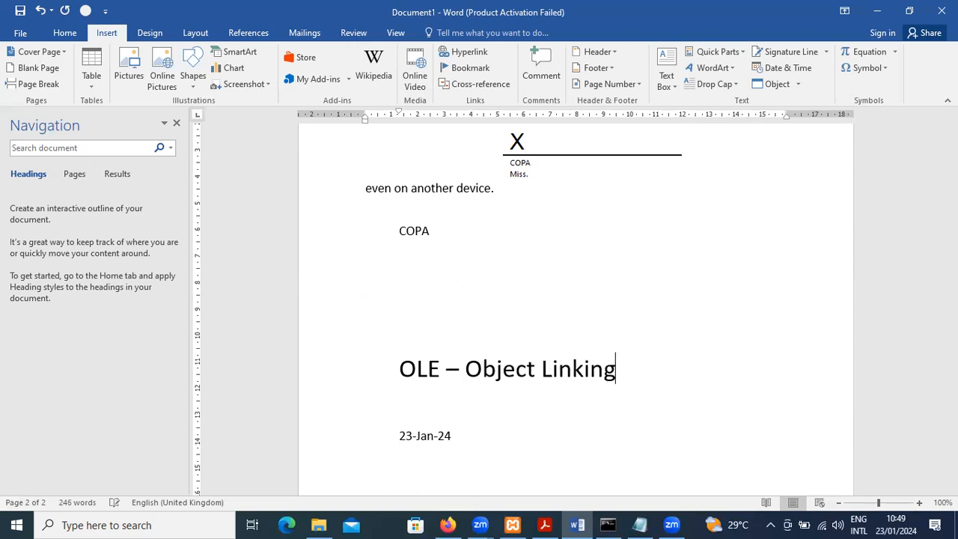
pyautogui.write(' and Em')
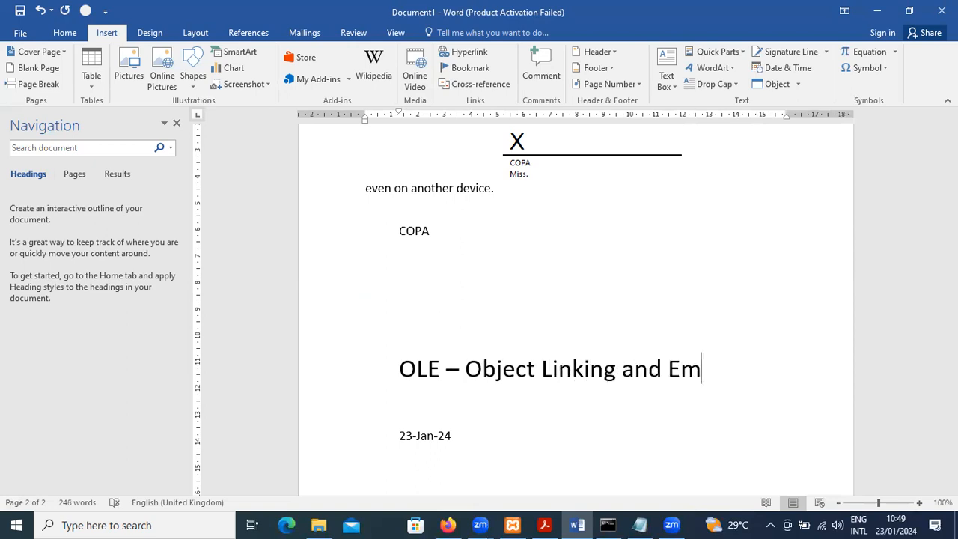
pyautogui.write('bedding')
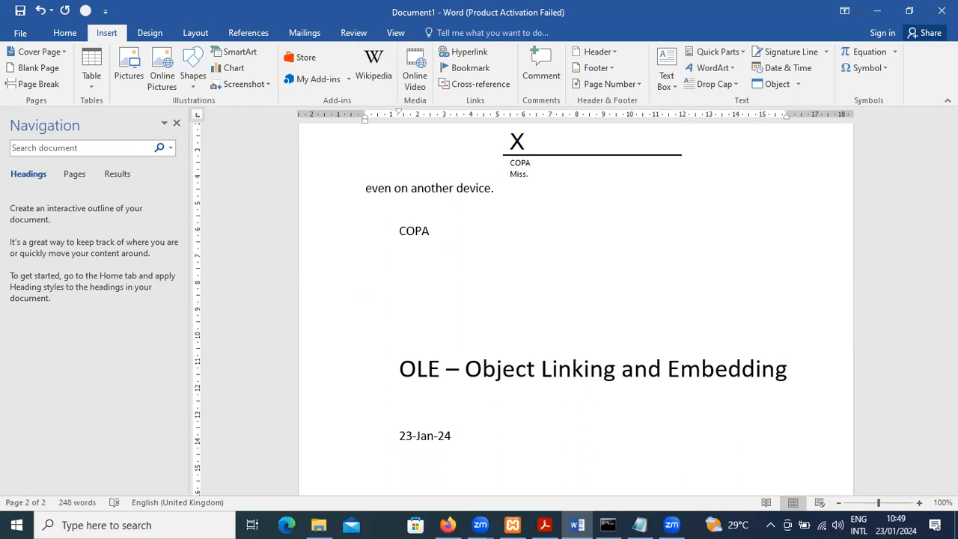
# Make the "OLE – Object Linking and Embedding" line bold and remove its first-line indent
pyautogui.hotkey('shift', 'Left')
pyautogui.hotkey('shift', 'Home')
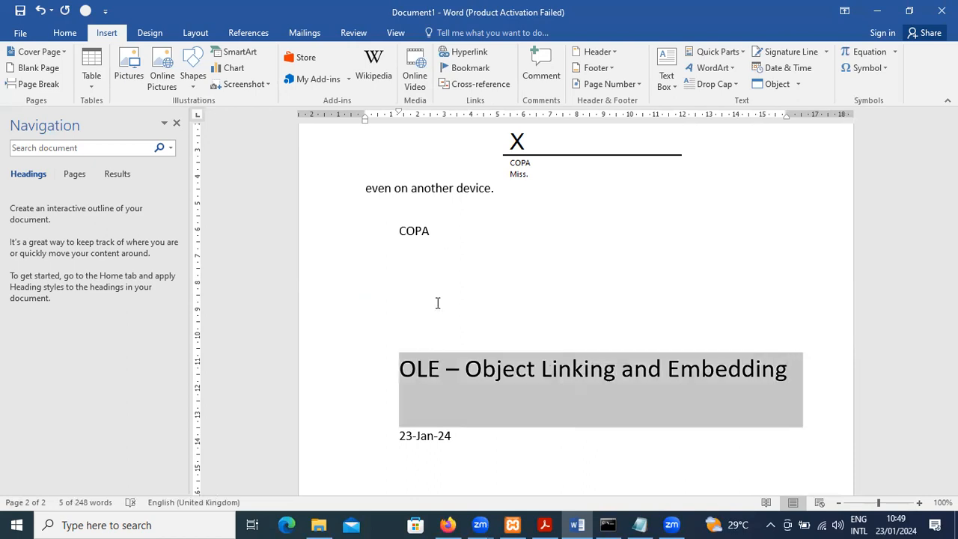
pyautogui.hotkey('ctrl', 'b')
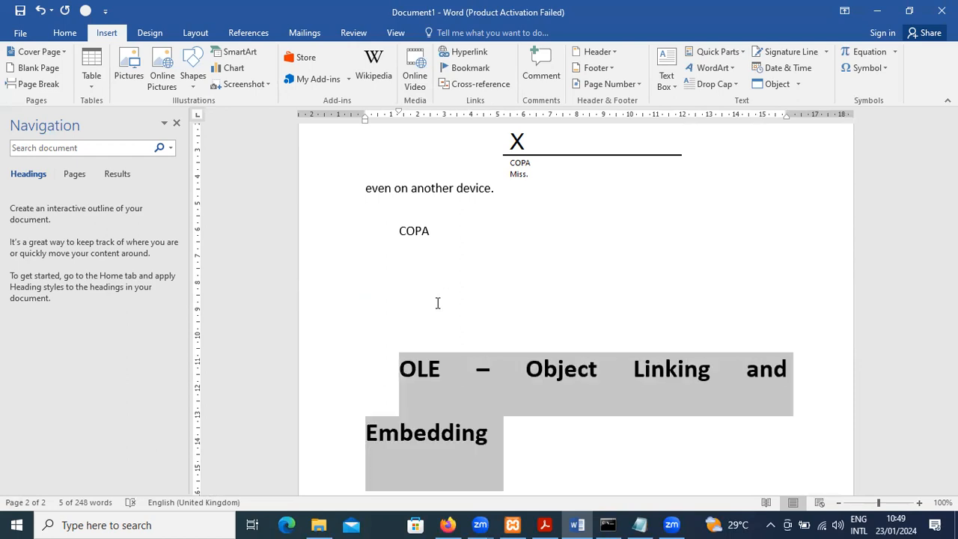
pyautogui.click(394, 375)
pyautogui.press('BackSpace')
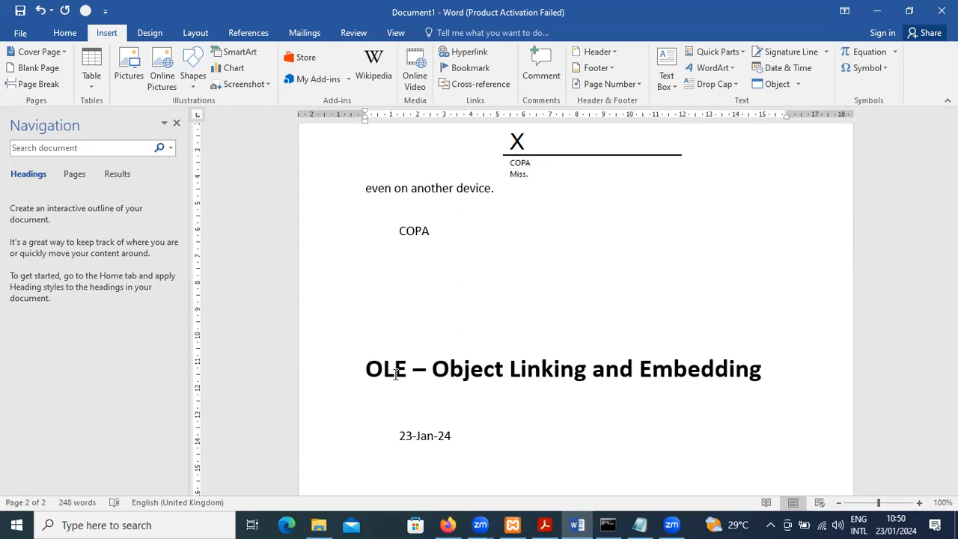
# Insert the π symbol on the blank line above the OLE heading, view the full symbol set, and add a new line below
pyautogui.click(422, 345)
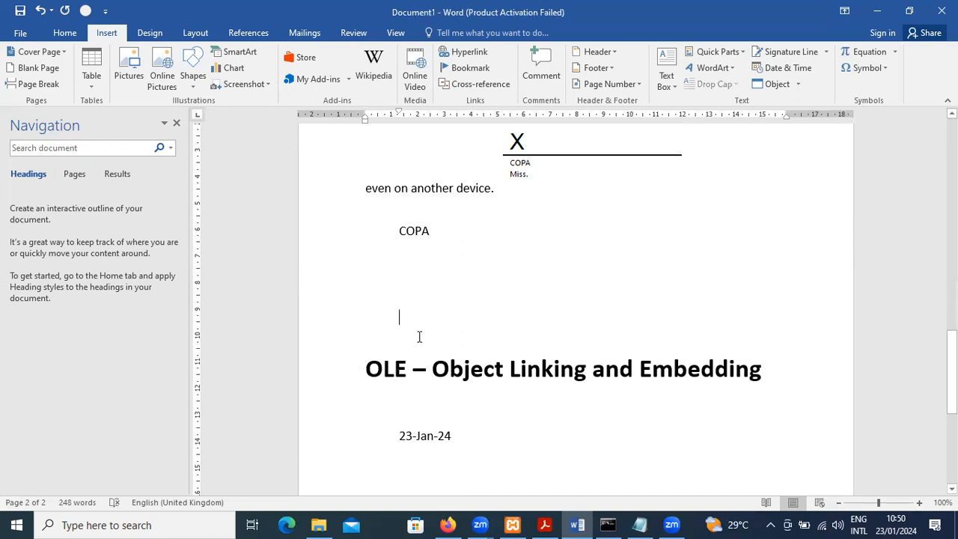
pyautogui.click(886, 68)
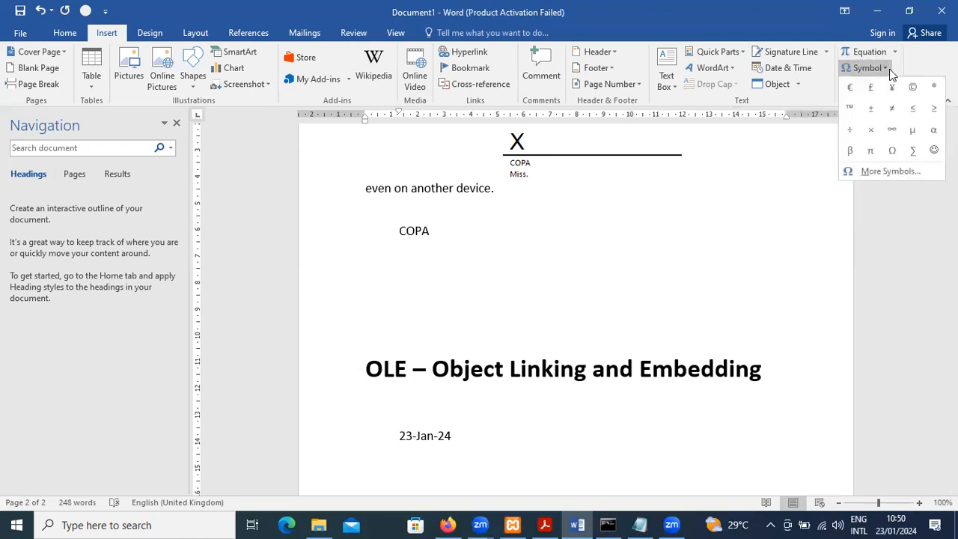
pyautogui.click(868, 153)
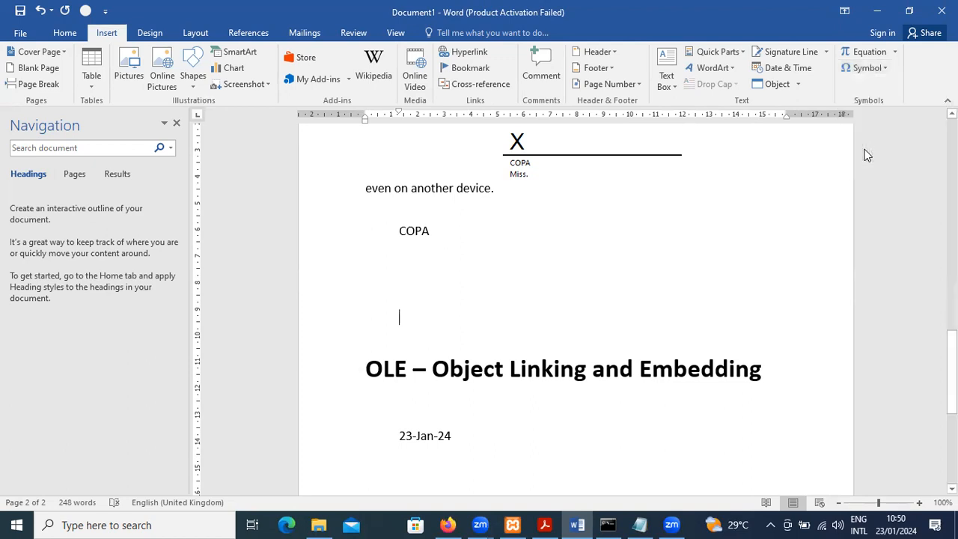
pyautogui.click(881, 69)
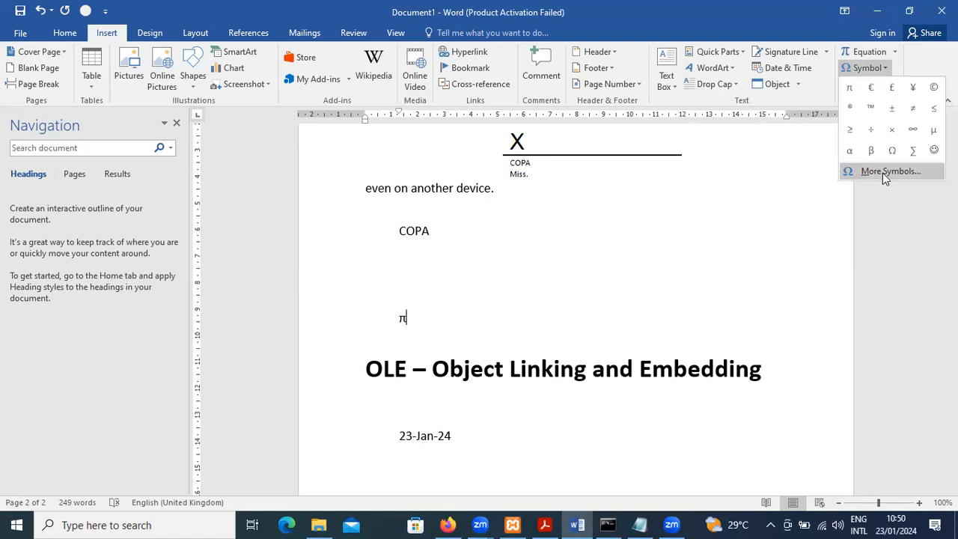
pyautogui.press('Escape')
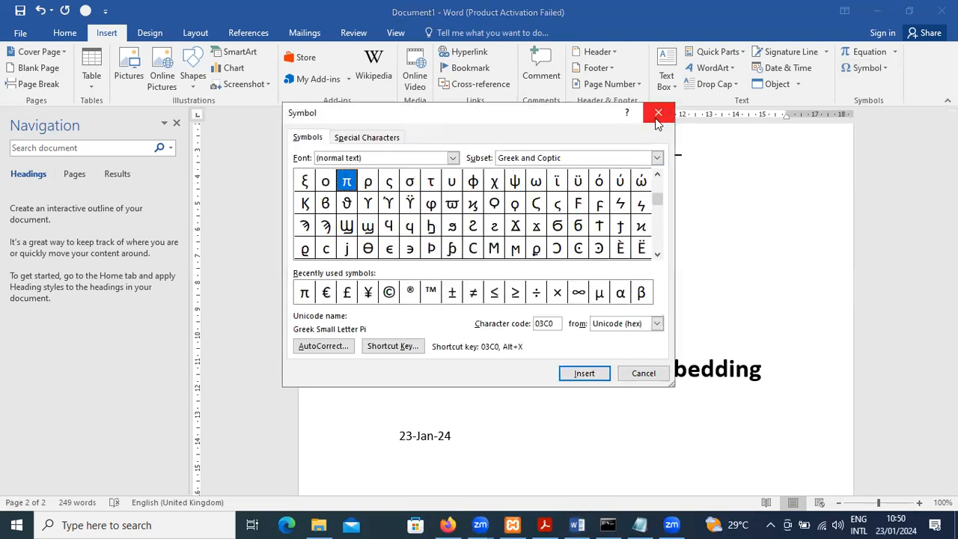
pyautogui.click(657, 116)
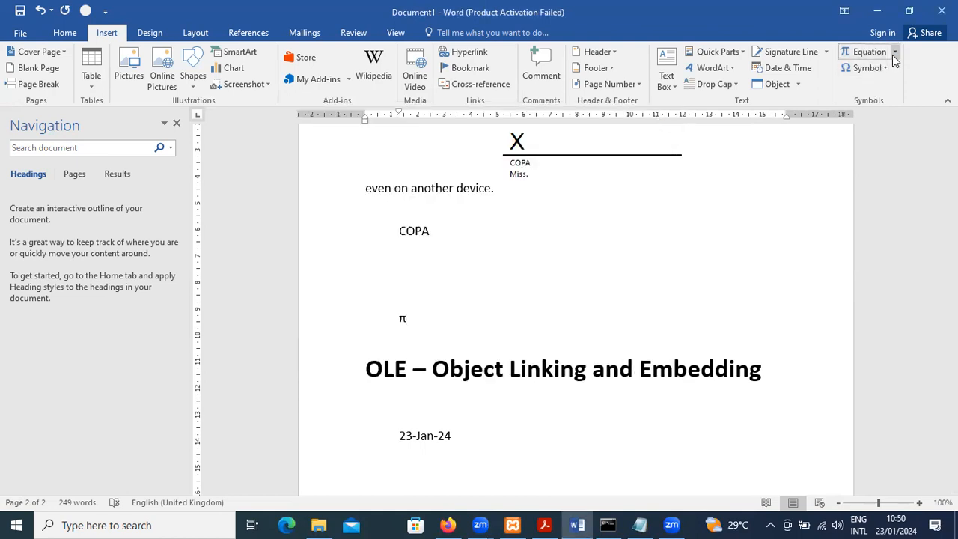
pyautogui.press('Return')
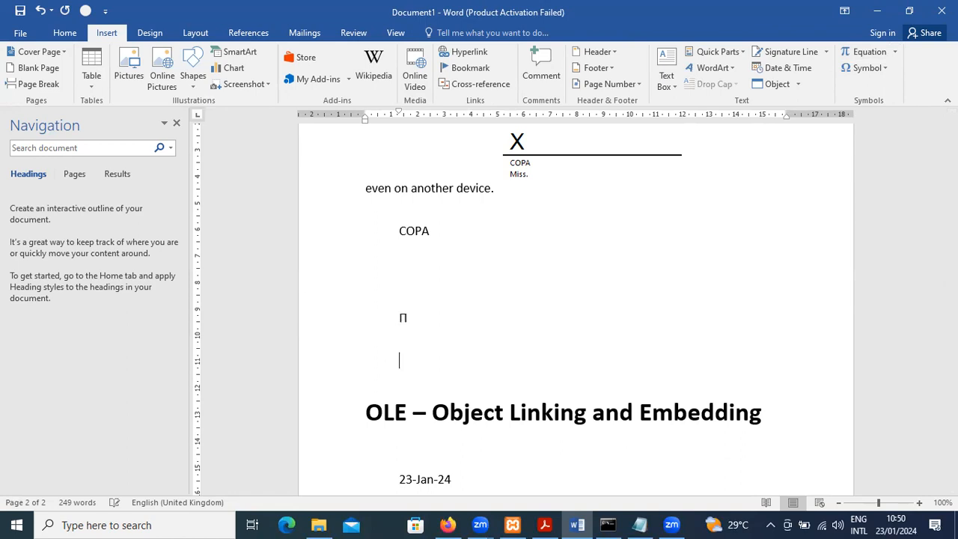
pyautogui.click(891, 55)
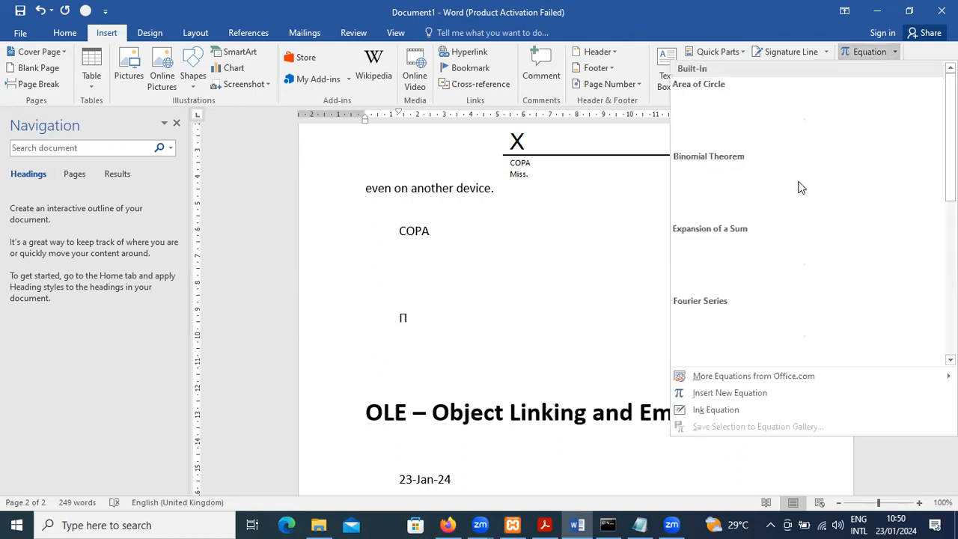
pyautogui.click(746, 392)
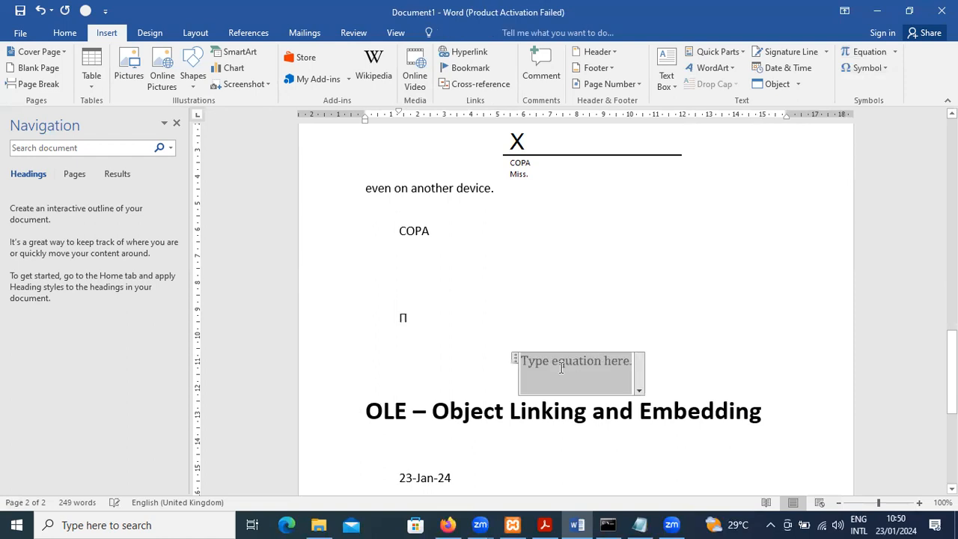
pyautogui.click(560, 366)
pyautogui.write('e ')
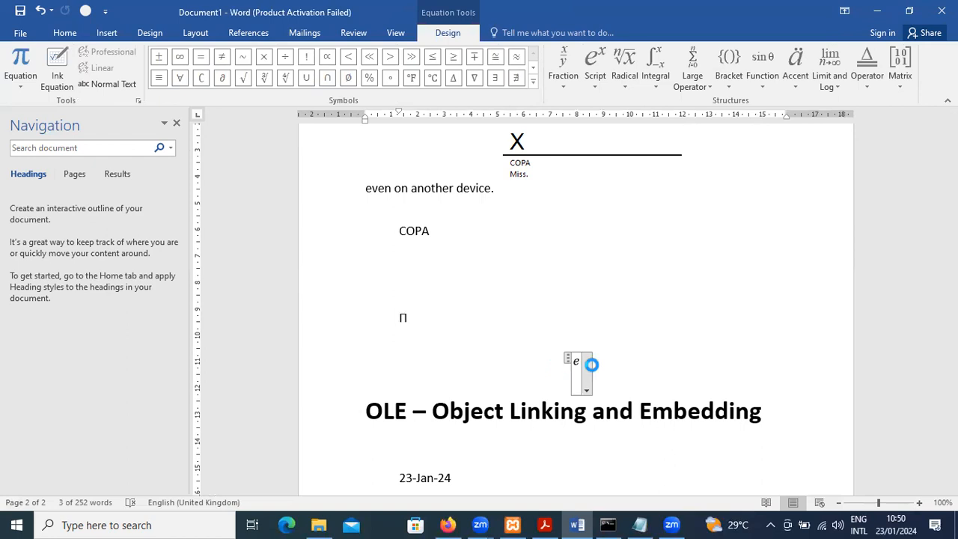
pyautogui.write('=')
pyautogui.press('BackSpace')
pyautogui.press('BackSpace')
pyautogui.press('BackSpace')
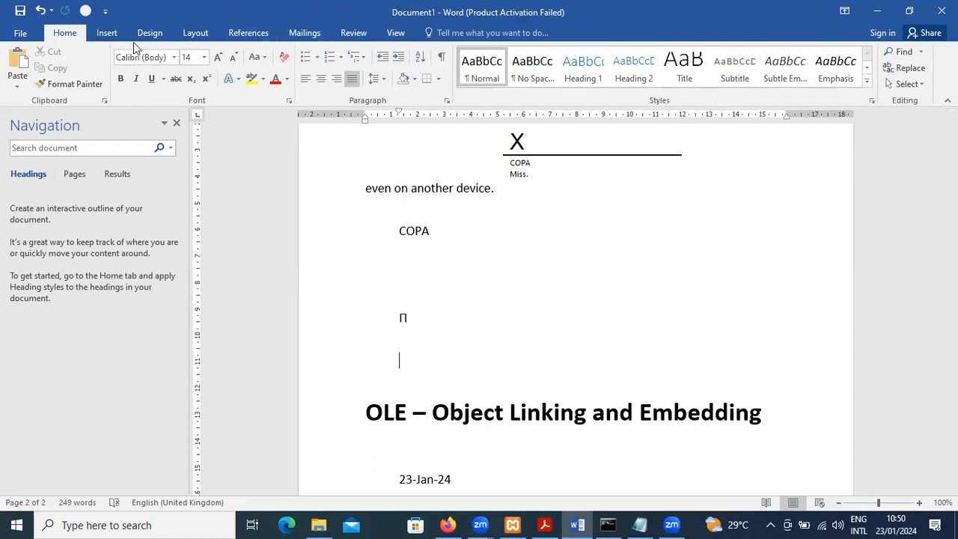
# Insert a new equation on the empty line above the OLE heading and enter "E = m" in it
pyautogui.click(106, 33)
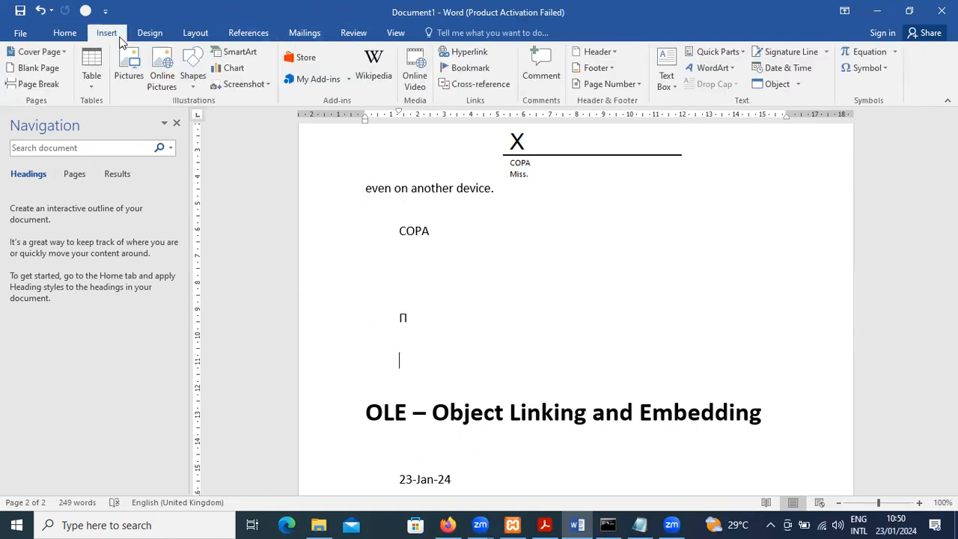
pyautogui.click(871, 52)
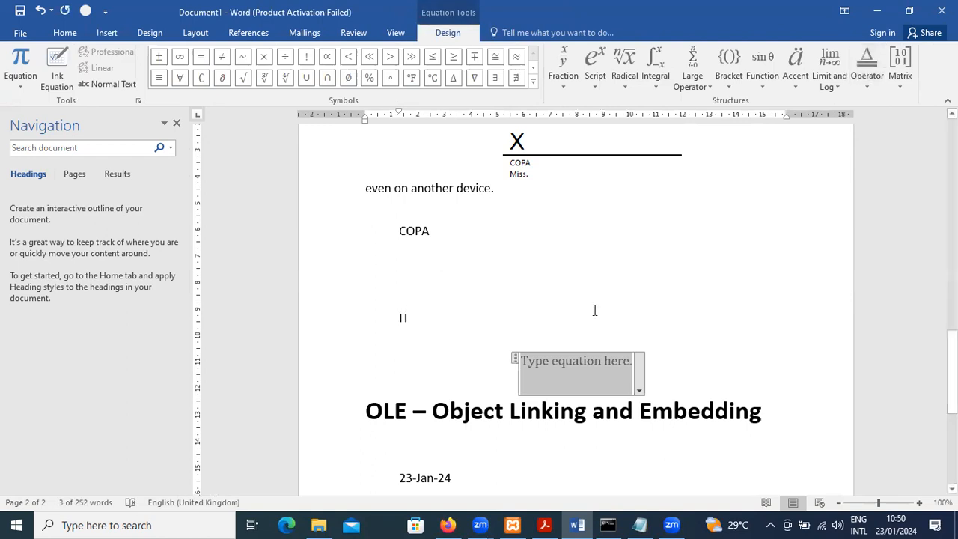
pyautogui.click(546, 385)
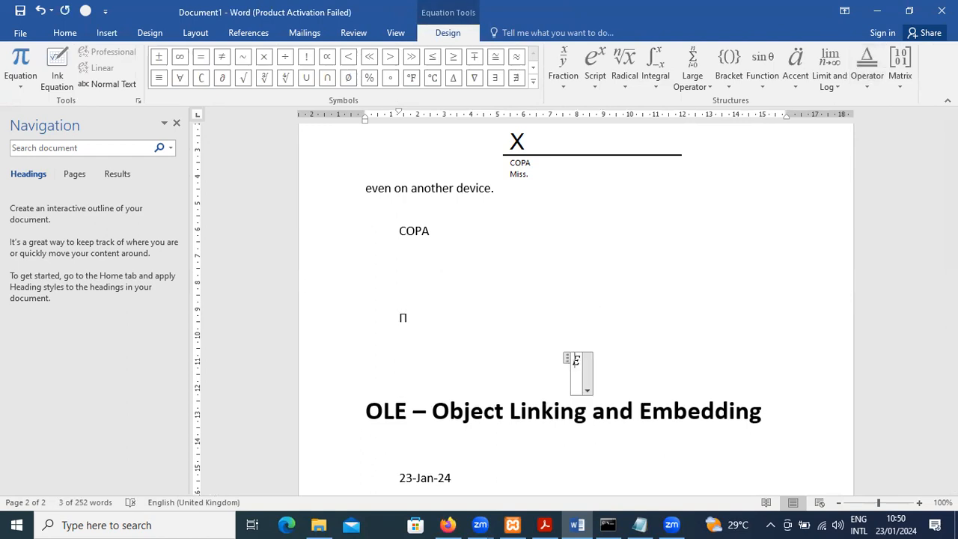
pyautogui.write('E = m')
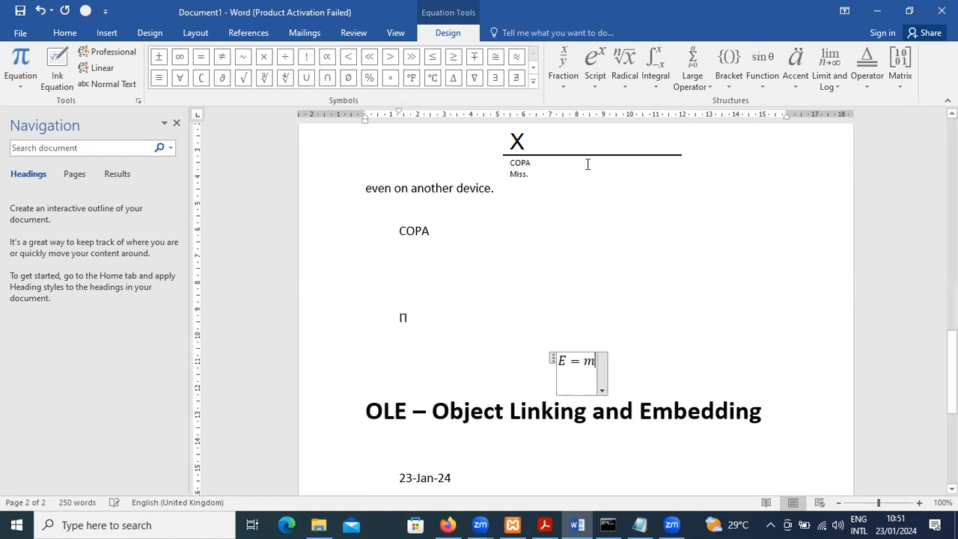
# Try to add a superscript structure after "m" in the equation
pyautogui.click(601, 85)
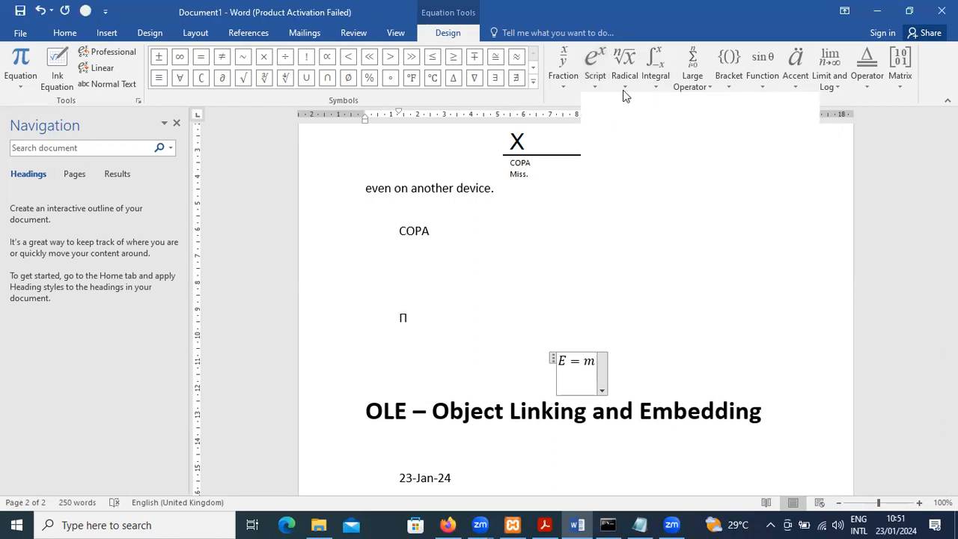
pyautogui.click(597, 83)
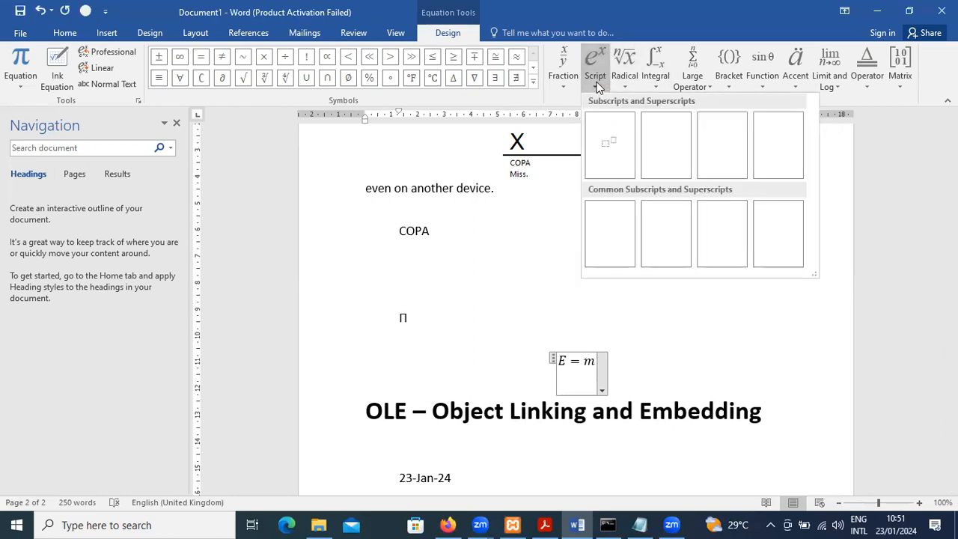
pyautogui.click(605, 143)
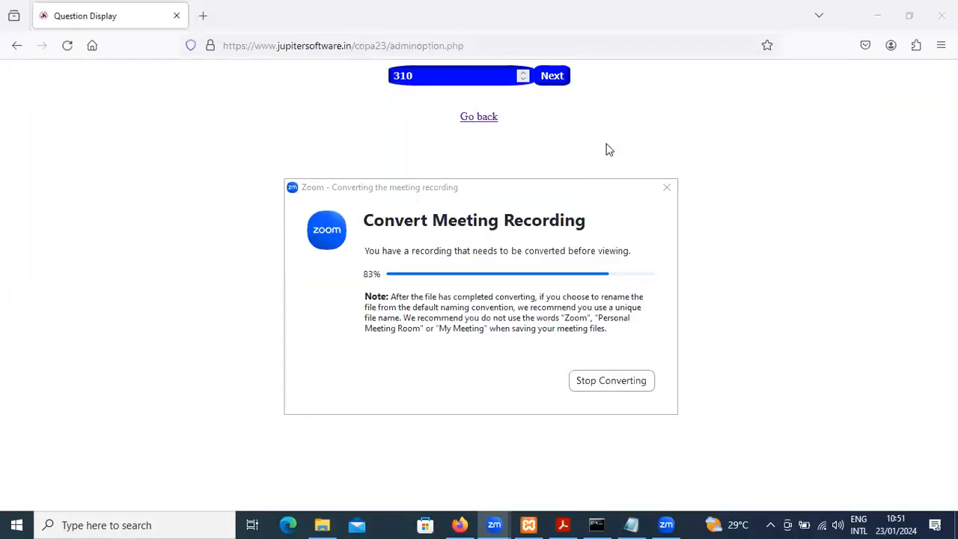
# Check the open windows for Word and relaunch it with the winword command
pyautogui.hotkey('alt', 'Tab')
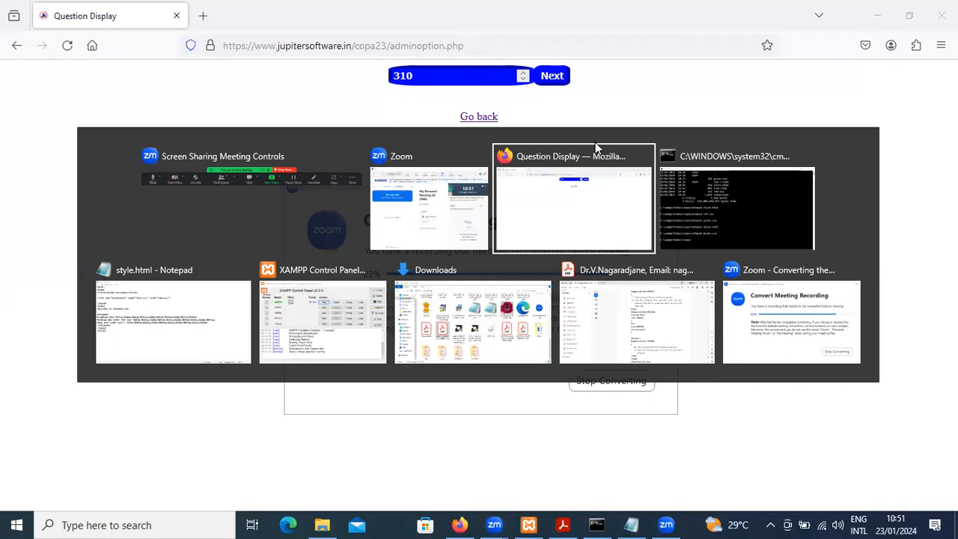
pyautogui.click(596, 148)
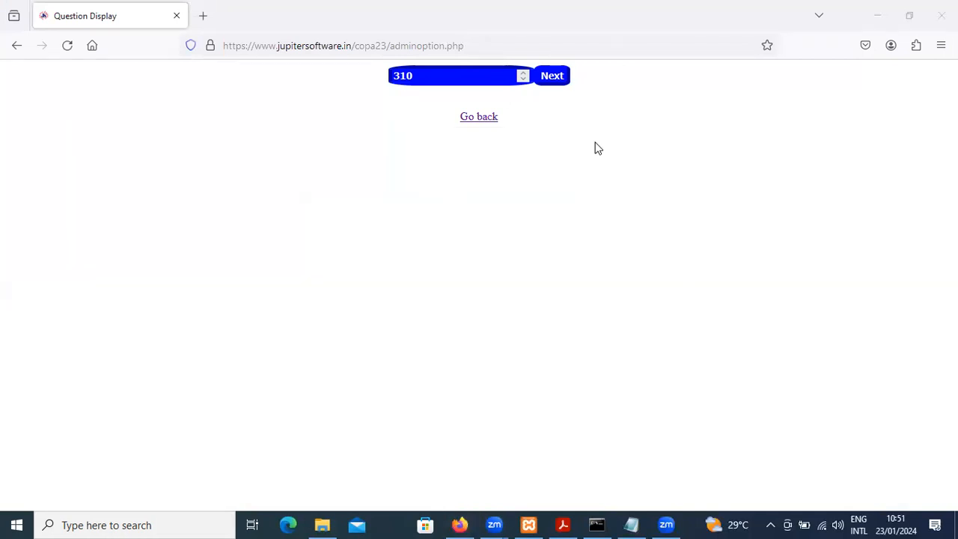
pyautogui.press('super+r')
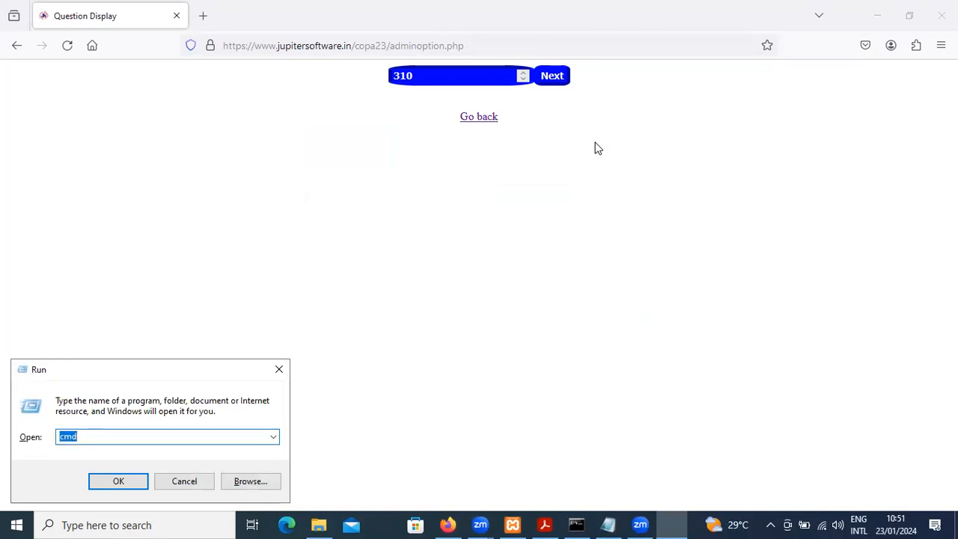
pyautogui.write('winwo')
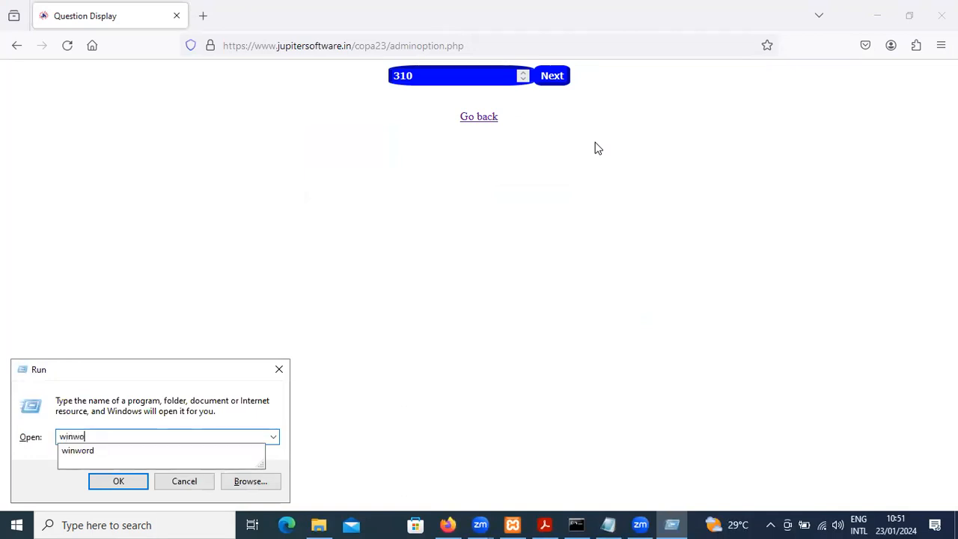
pyautogui.write('rd')
pyautogui.press('Return')
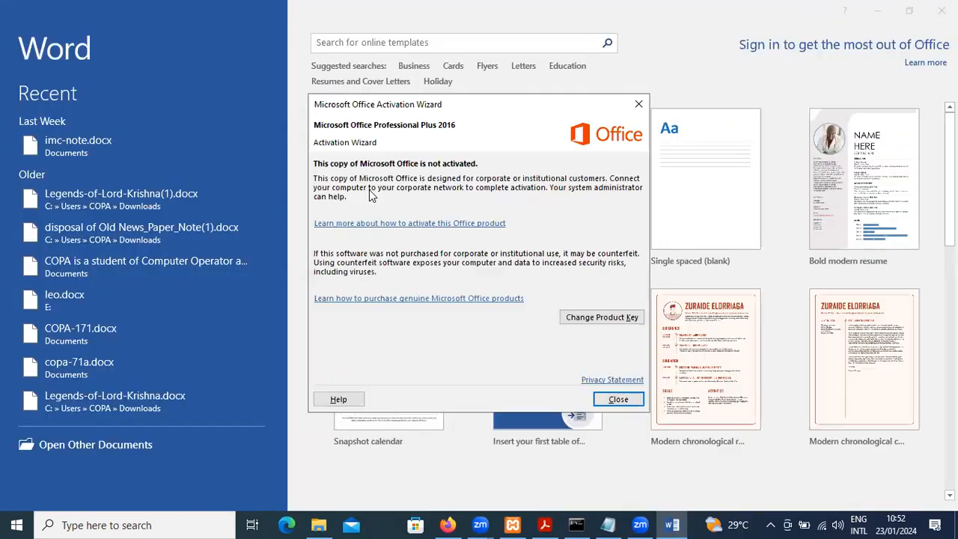
# Dismiss the Microsoft Office Activation Wizard and create a new blank document, ready for inserting content
pyautogui.click(615, 402)
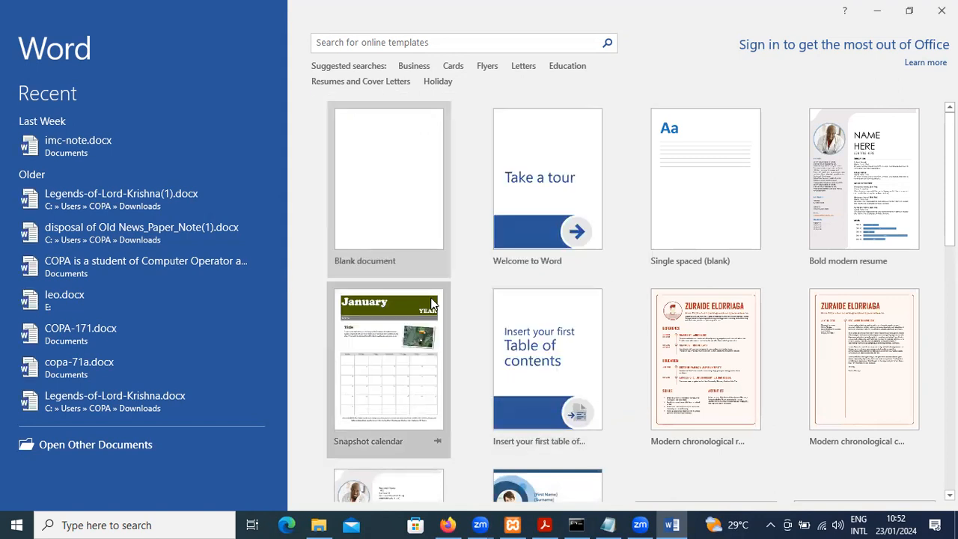
pyautogui.click(427, 224)
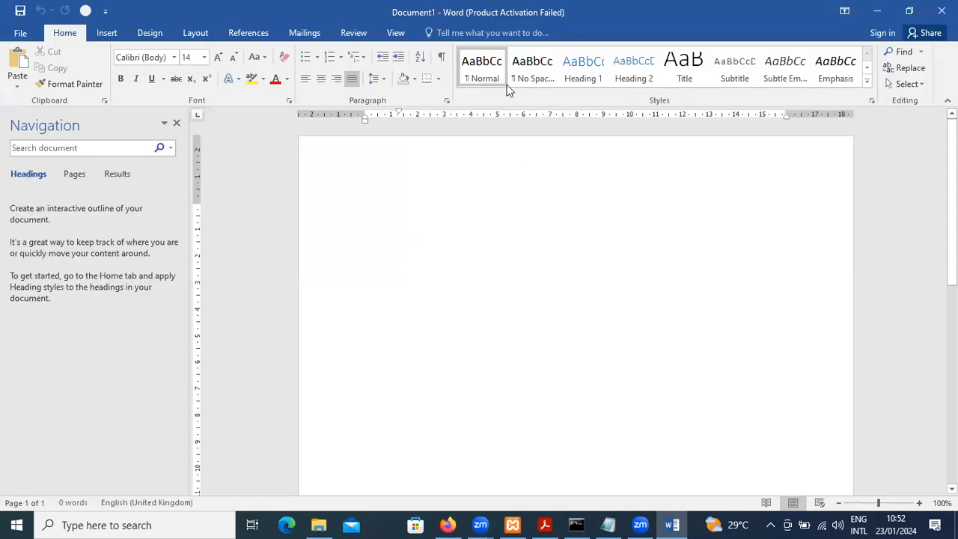
pyautogui.click(109, 32)
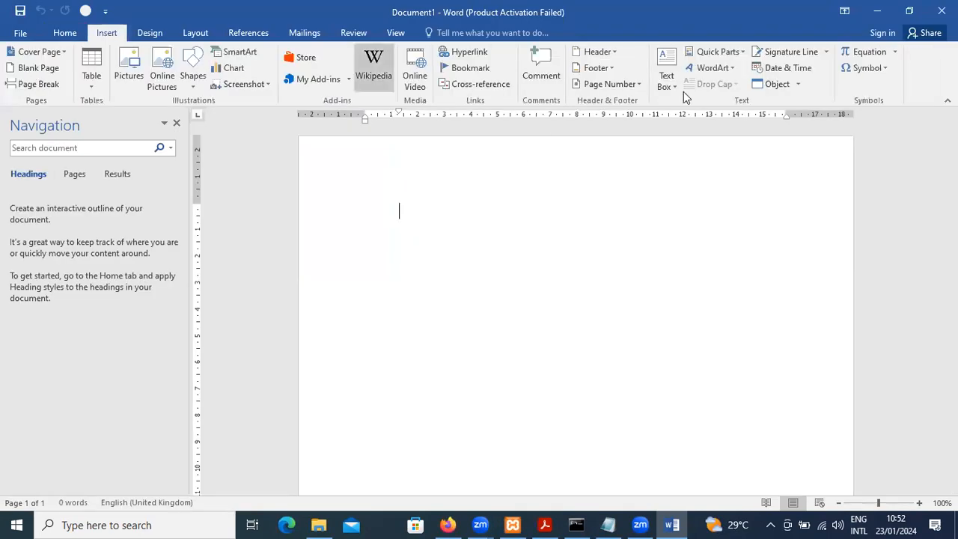
# Insert a new equation in the blank document and enter "E = m" in it
pyautogui.click(895, 53)
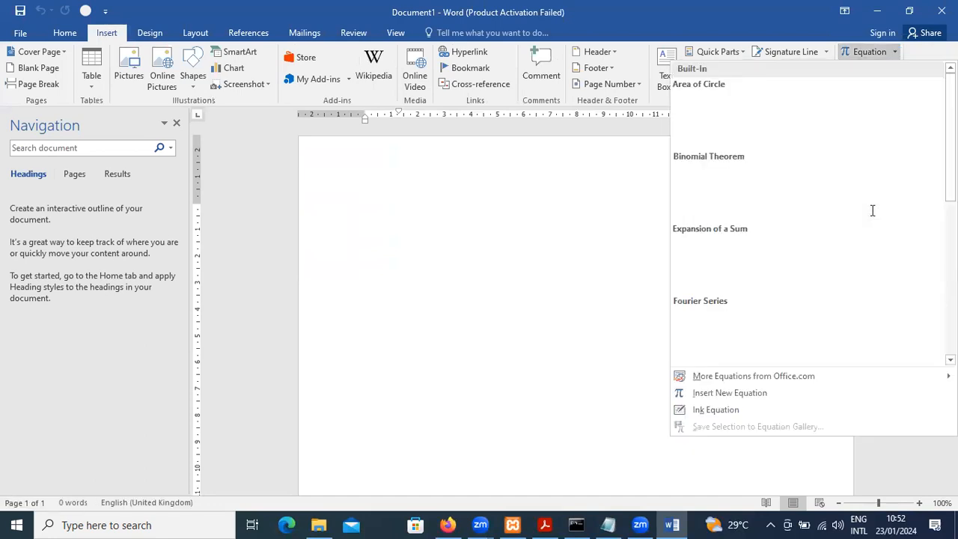
pyautogui.click(760, 397)
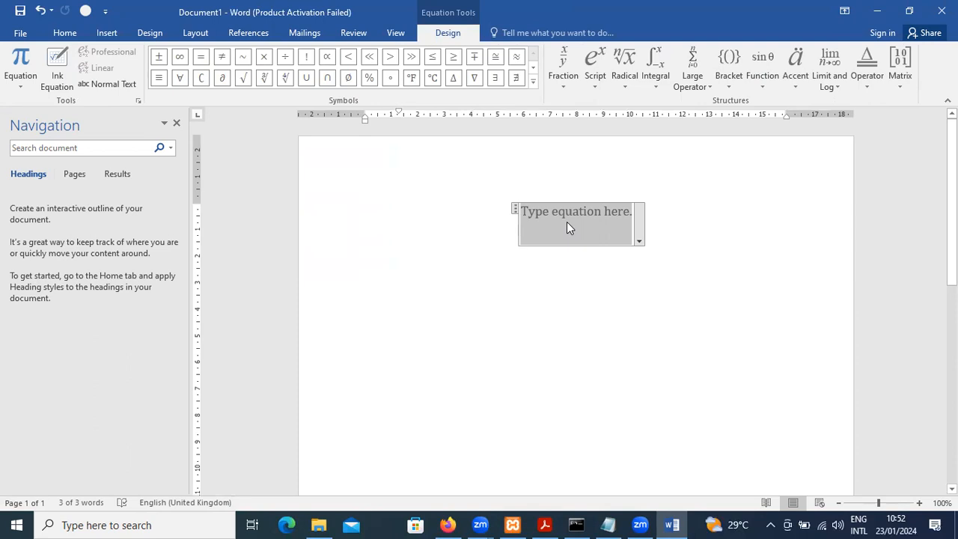
pyautogui.write('E=m')
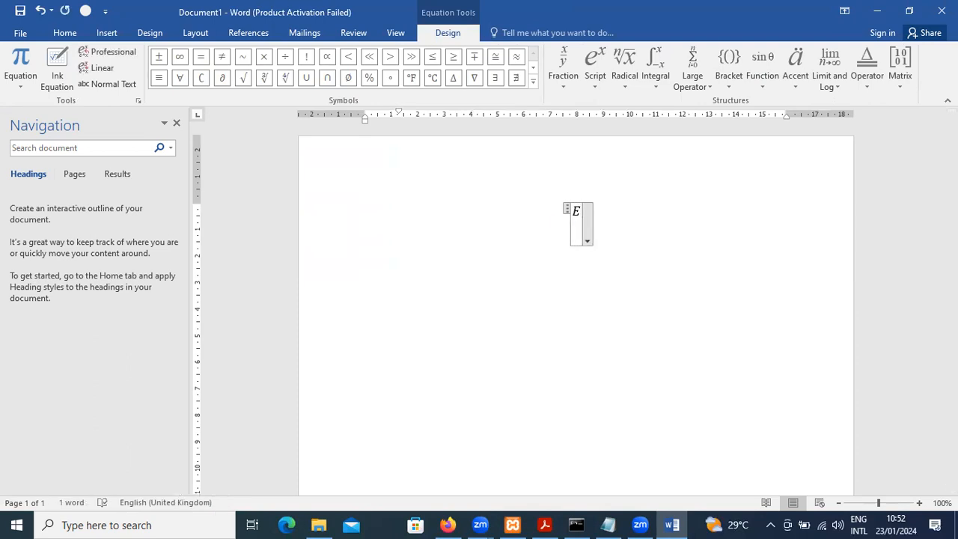
# Add a superscript structure after "m" with base "c" and exponent "2", and leave the finished equation
pyautogui.click(591, 86)
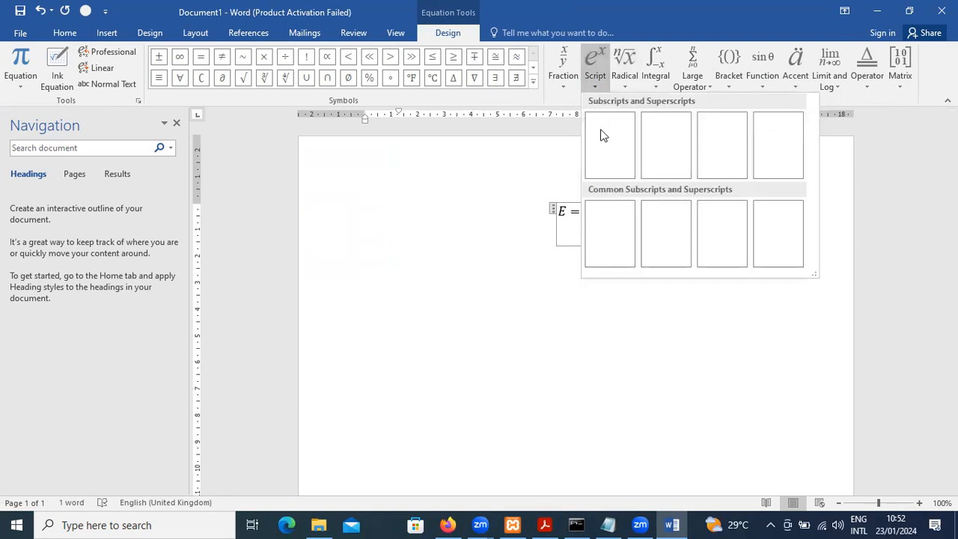
pyautogui.click(594, 85)
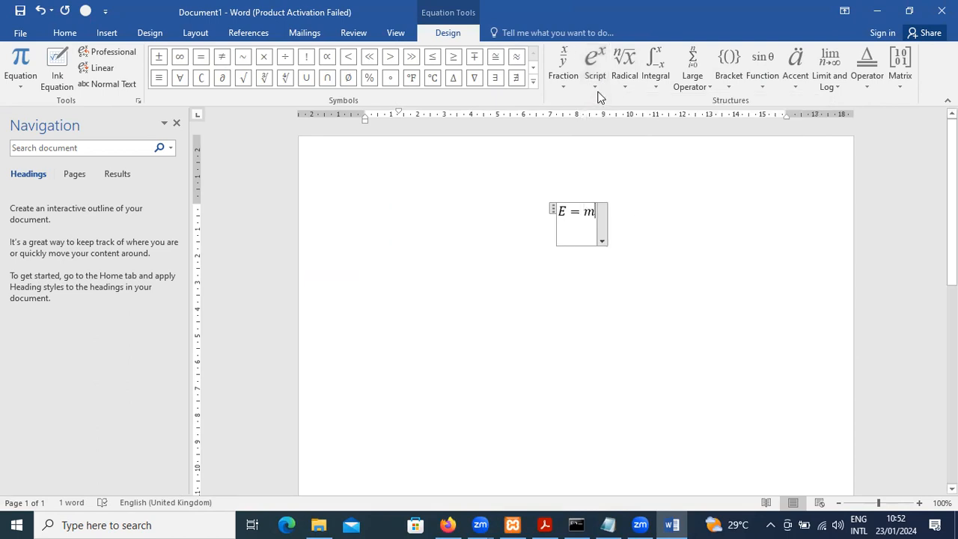
pyautogui.click(595, 87)
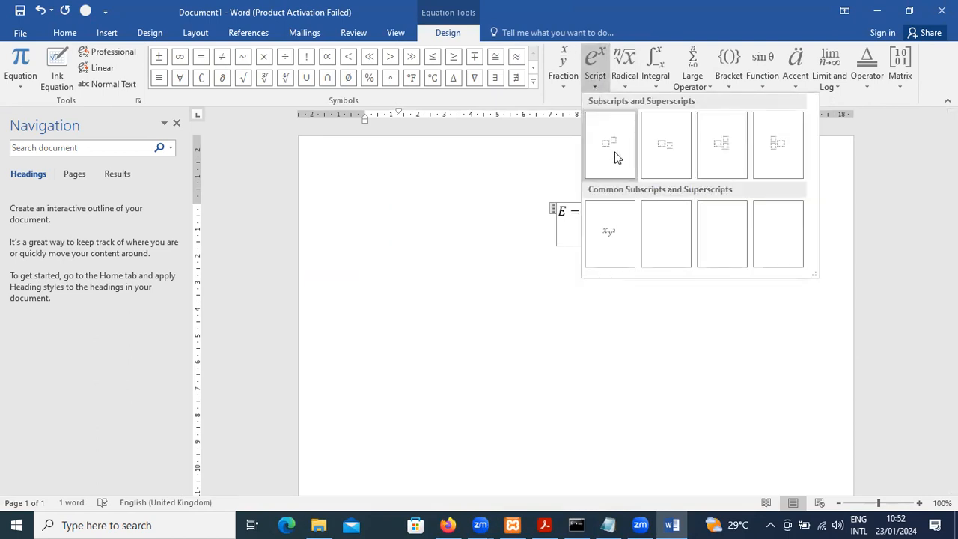
pyautogui.click(614, 151)
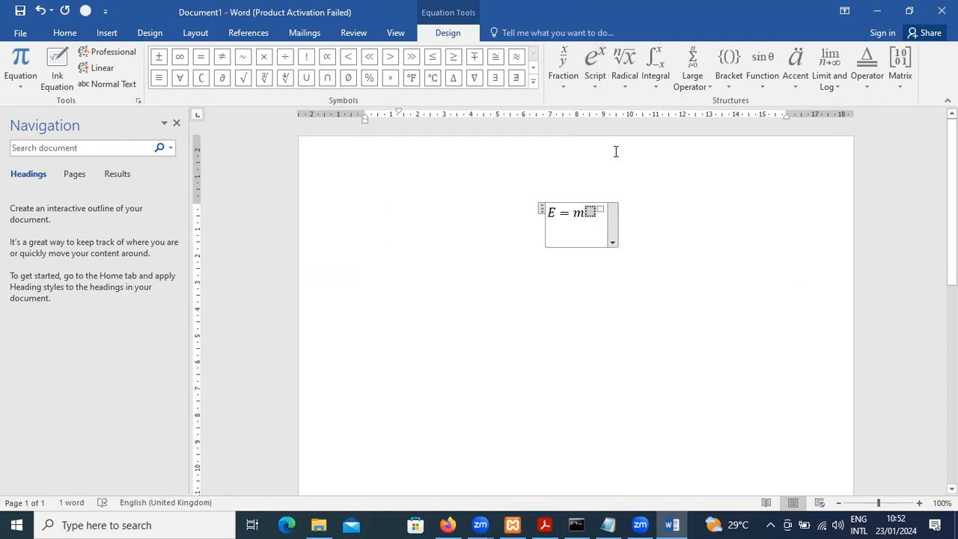
pyautogui.write('c')
pyautogui.press('Right')
pyautogui.write('2')
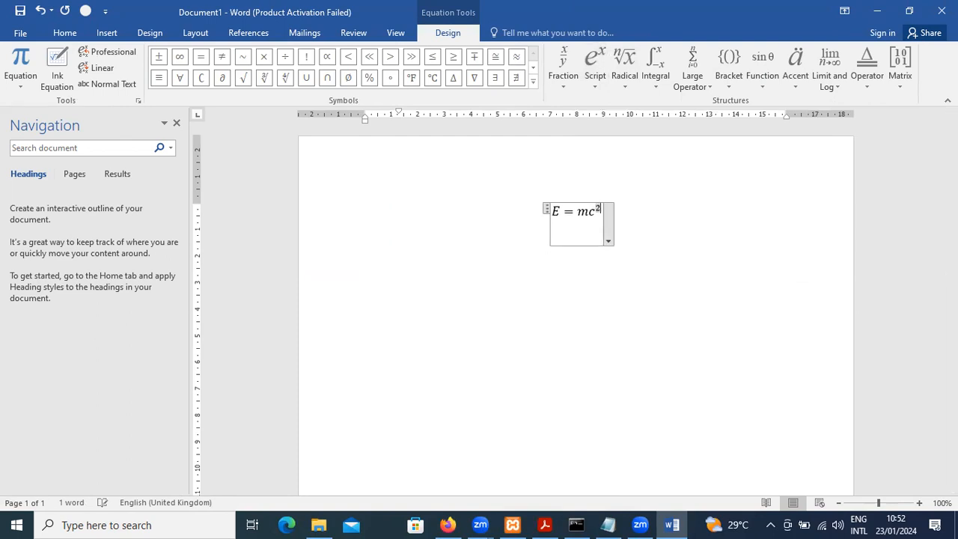
pyautogui.click(652, 236)
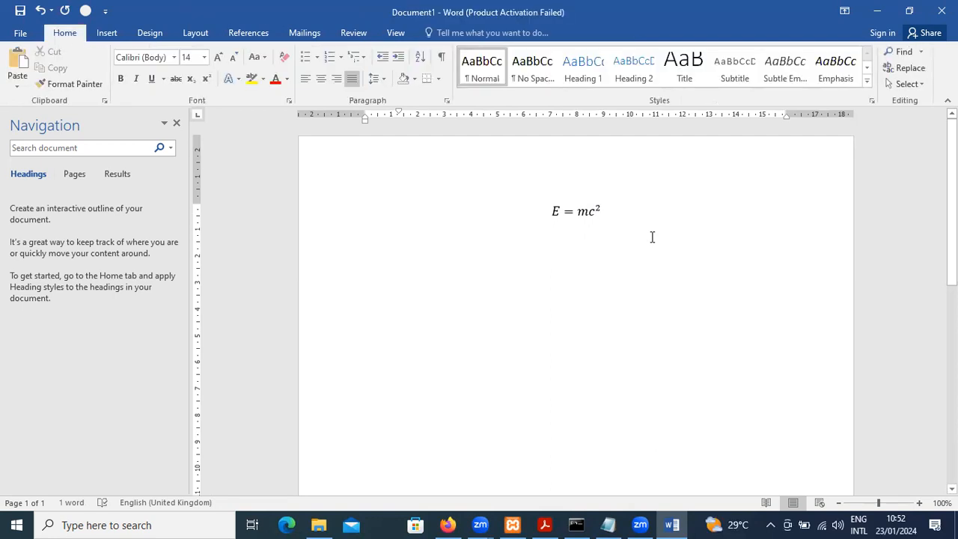